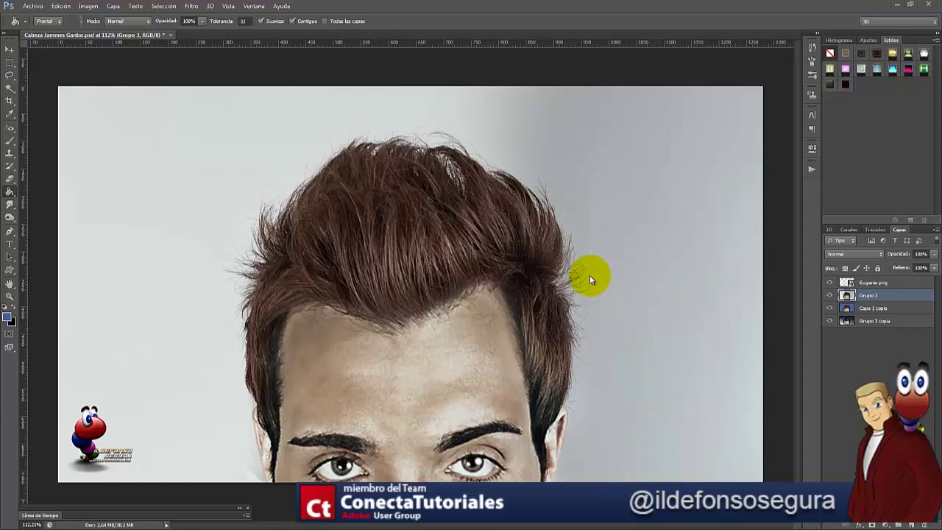
Show the Azul copia channel from the Canales panel as a black-and-white head mask.
left_click(849, 229)
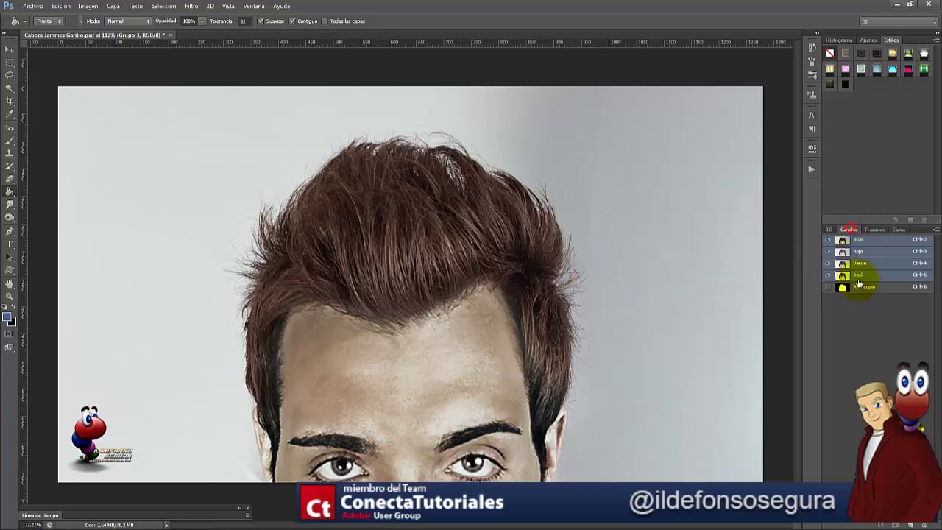
left_click(856, 288)
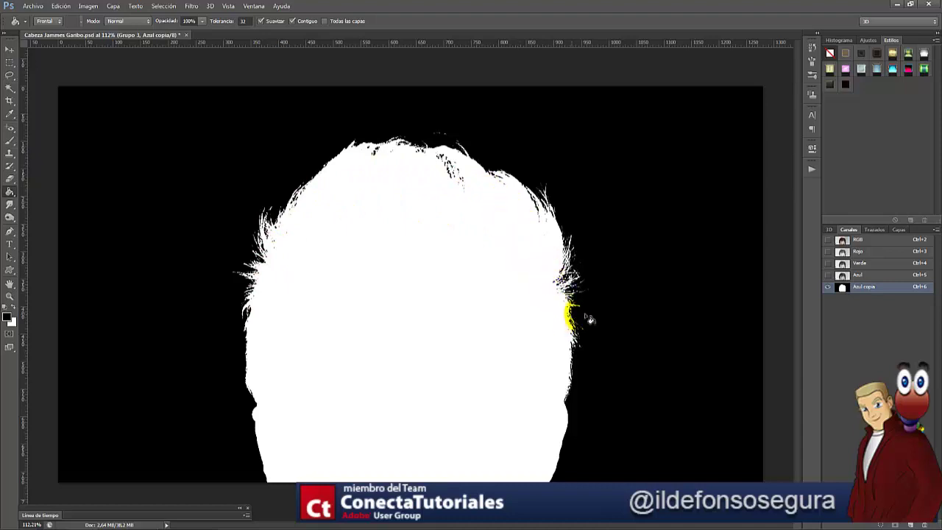
Return to the full-colour RGB layers view and hide Grupo 3 to check the hair cut-out.
left_click(899, 229)
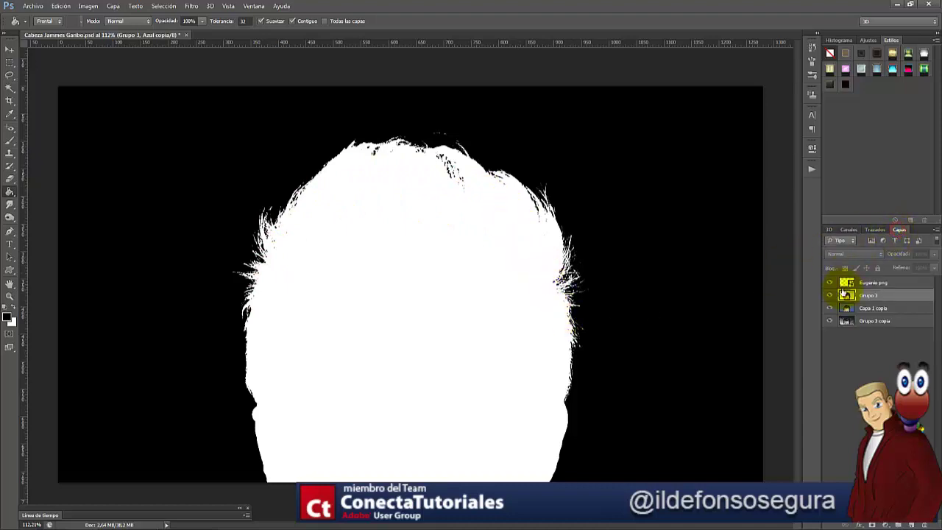
left_click(831, 300)
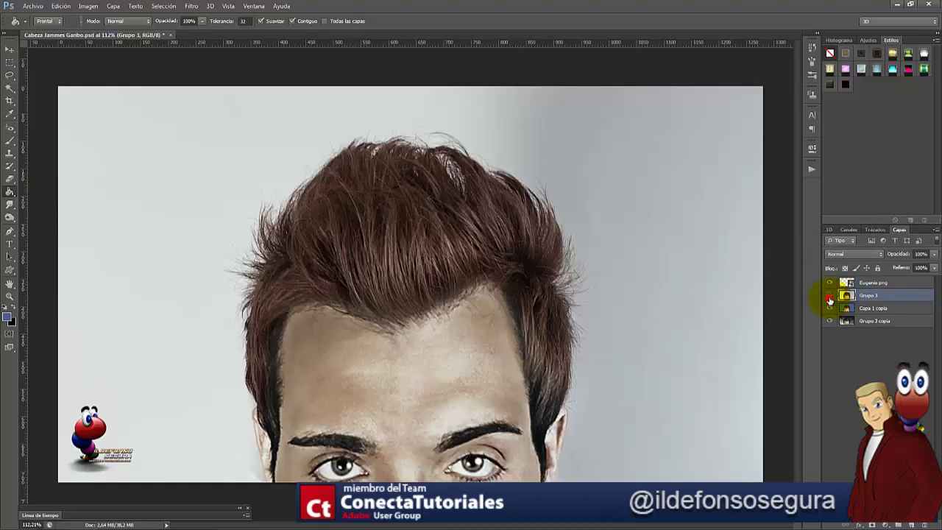
left_click(830, 298)
Zoom in on the hair, fit the image back on screen, and reveal the dark textured background.
scroll(316, 176, "up", 3)
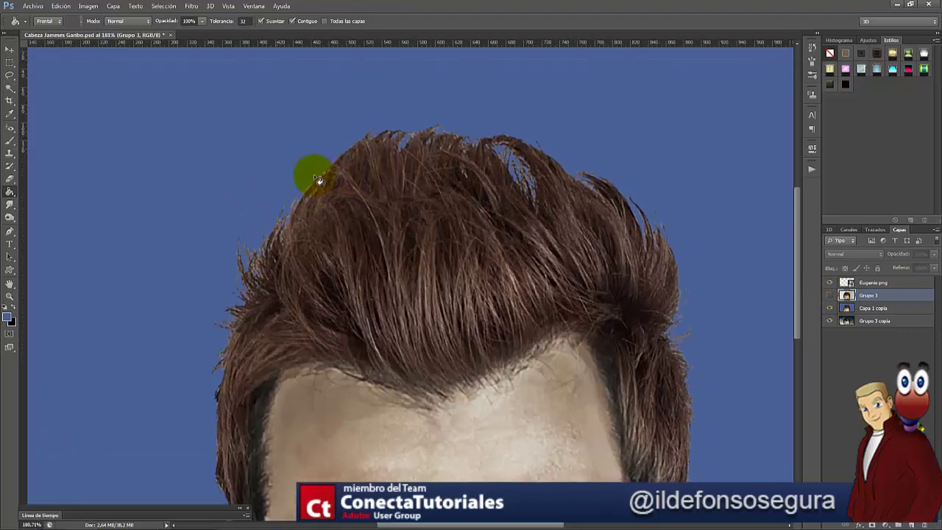
scroll(313, 173, "up", 2)
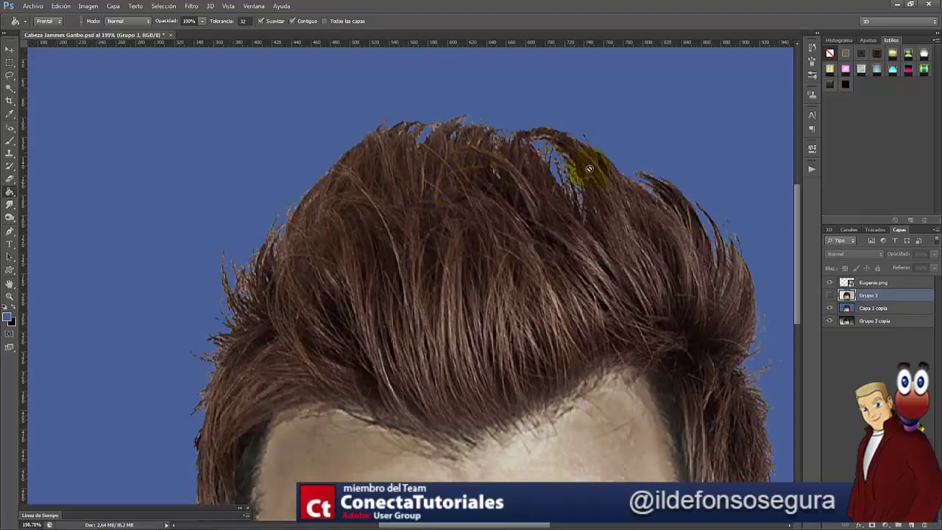
key("ctrl+0")
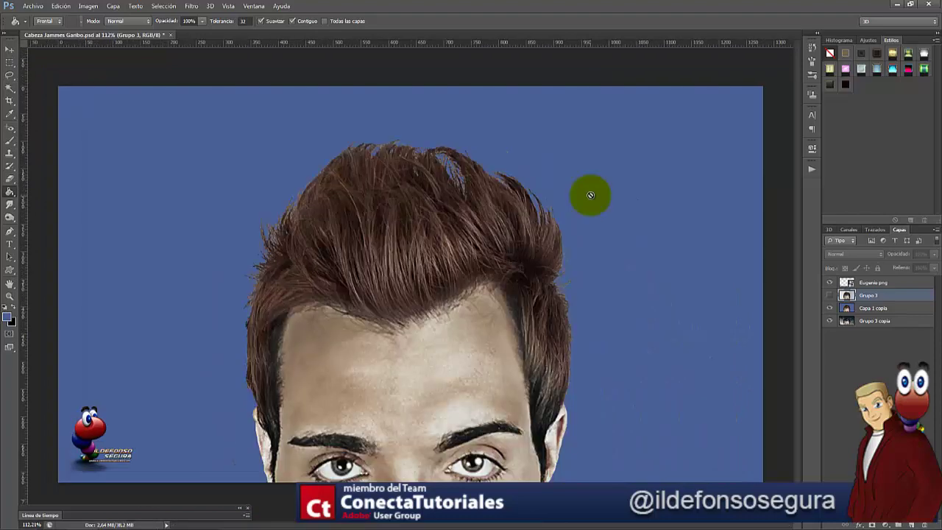
left_click(829, 308)
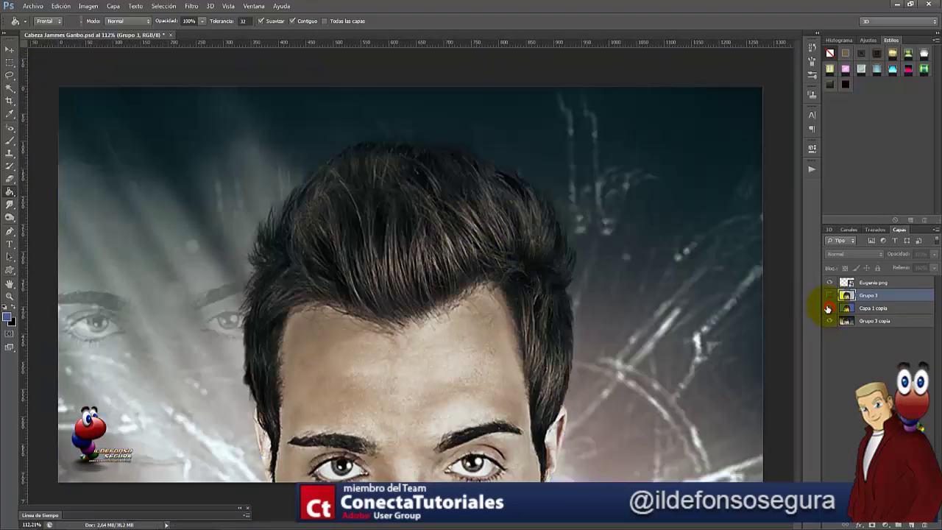
scroll(412, 149, "up", 3)
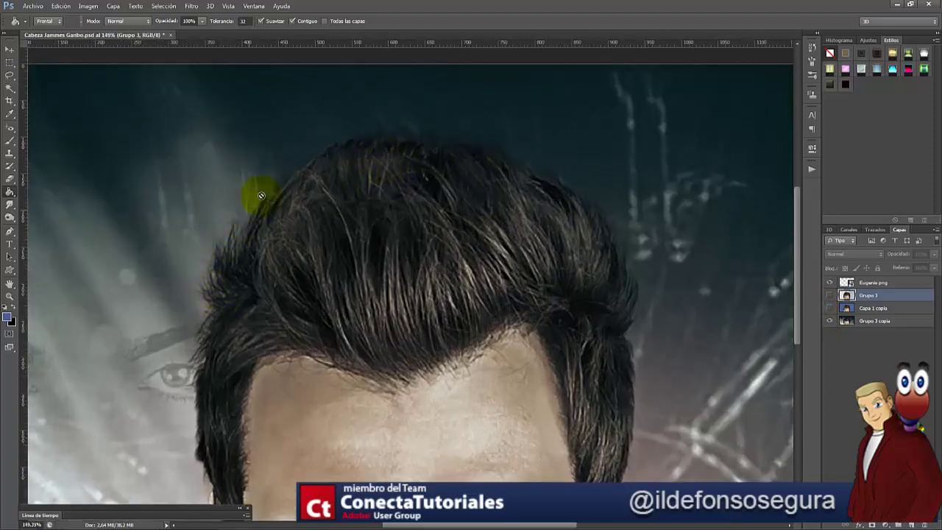
scroll(619, 275, "down", 1)
scroll(623, 284, "down", 2)
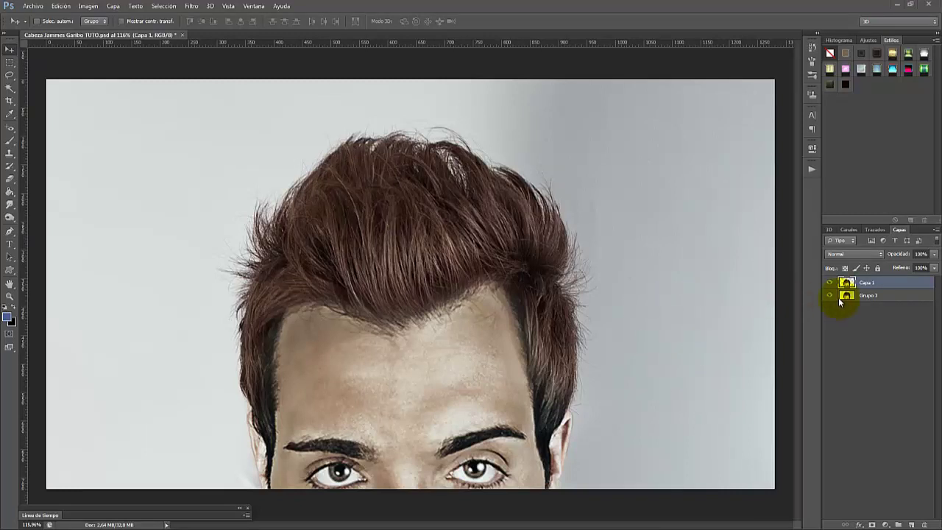
Hide Grupo 3 and add empty layers FRENTE above Capa 1 and ATRAS below it.
left_click(830, 295)
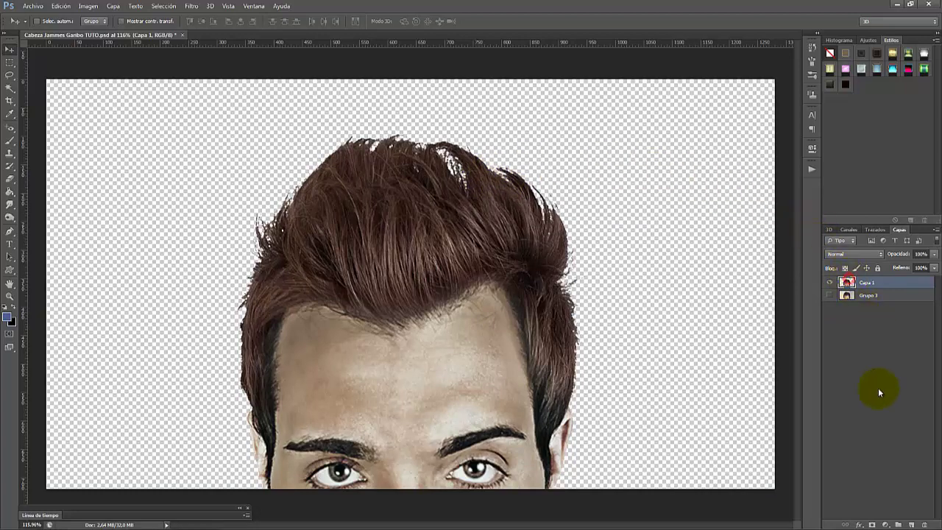
left_click(911, 524)
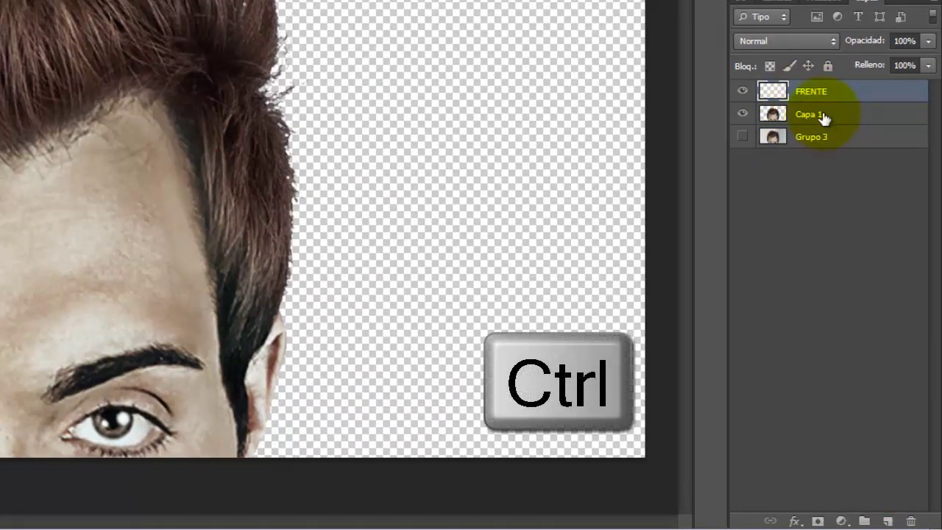
left_click(822, 114, "ctrl")
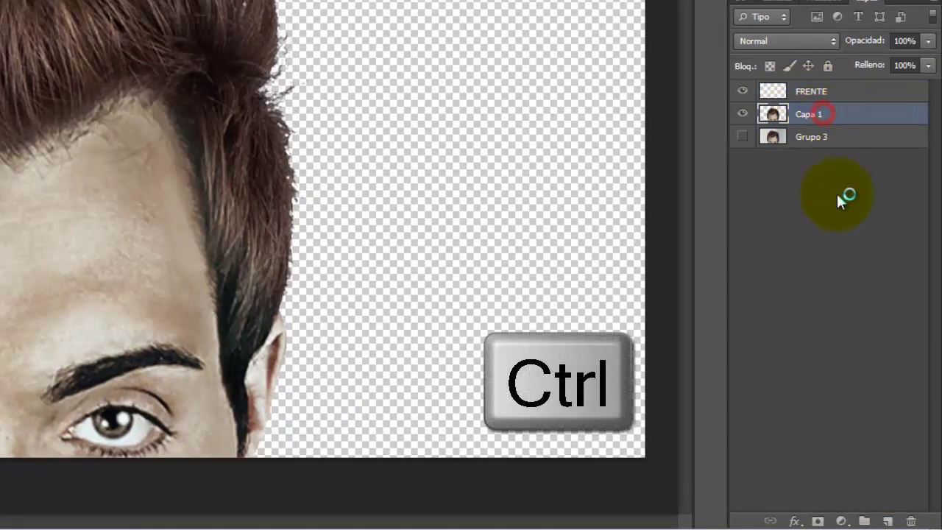
left_click(892, 521, "ctrl")
double_click(810, 136)
type("ATRAS")
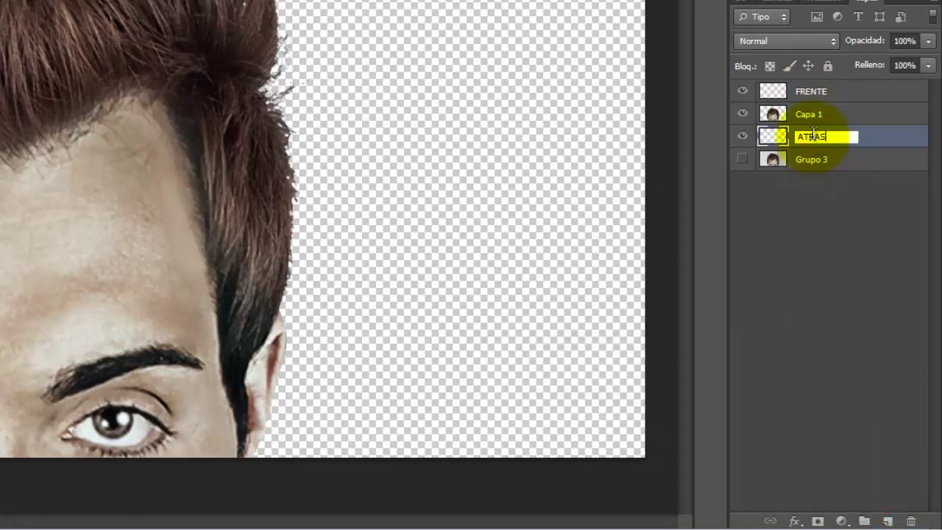
key("Return")
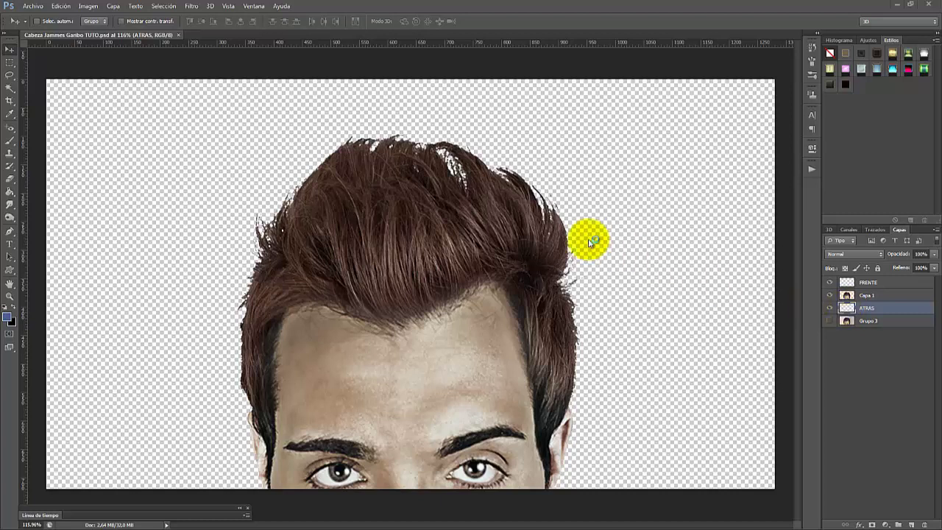
Set the Clone Stamp to hair brush 482 at 100 px, with Muestra set to Todas.
left_click(11, 154)
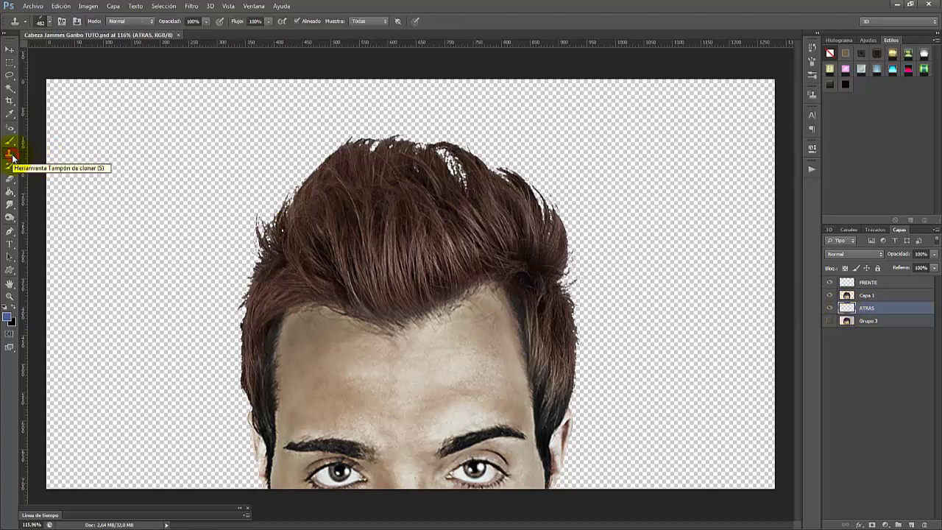
left_click(50, 22)
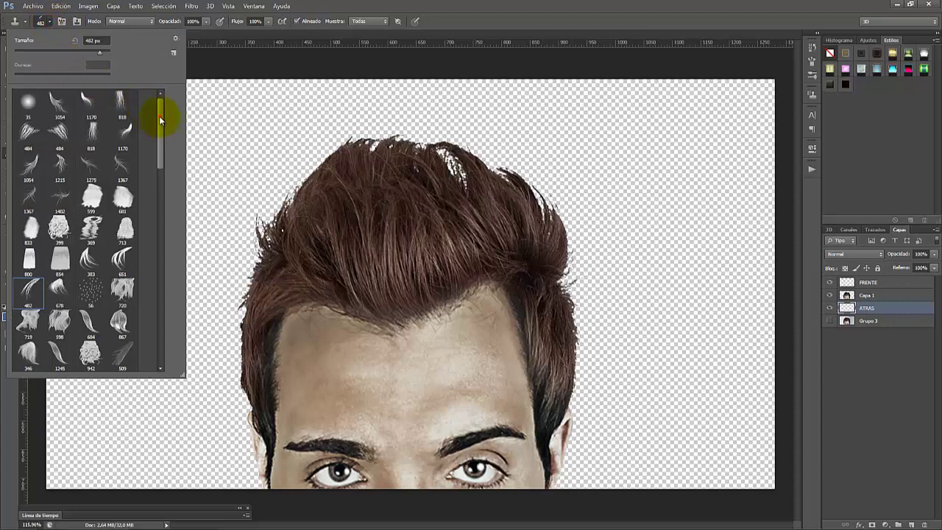
mouse_move(160, 118)
left_mouse_down()
mouse_move(158, 233)
mouse_move(161, 140)
left_mouse_up()
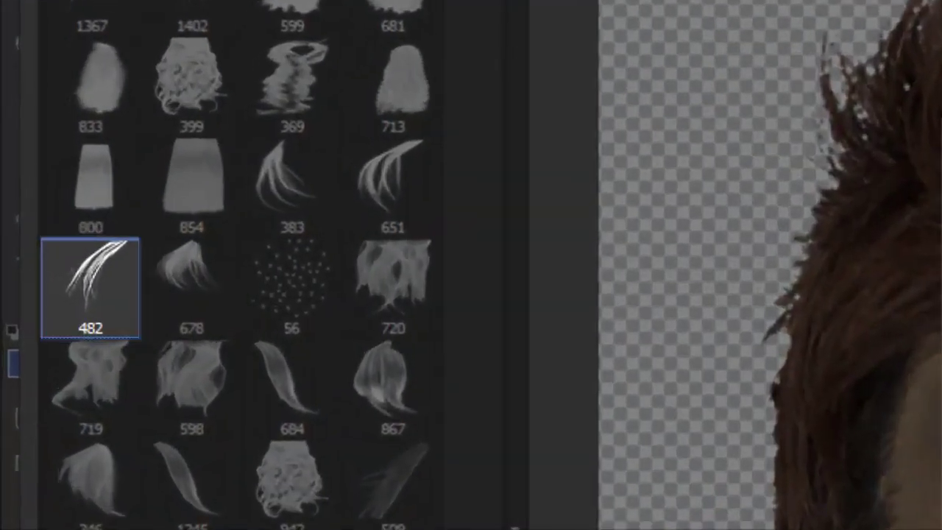
left_click(118, 271)
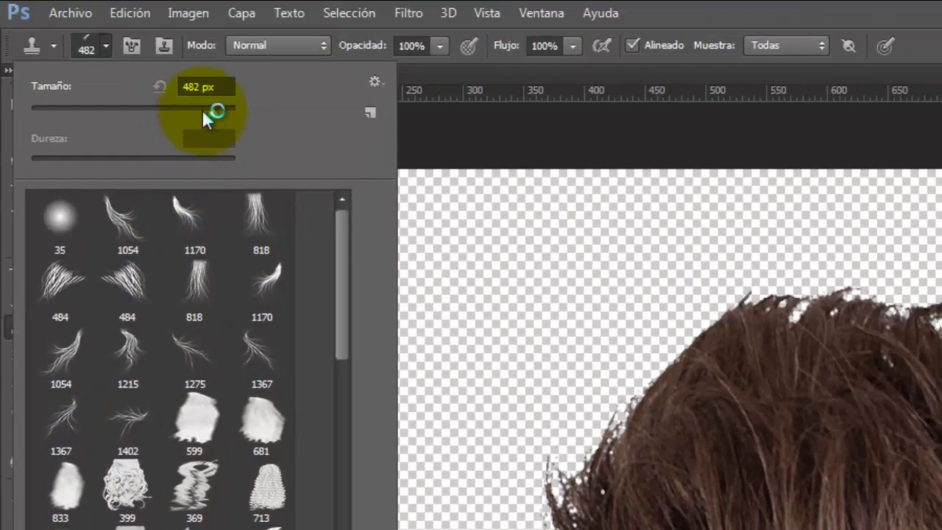
left_click(223, 86)
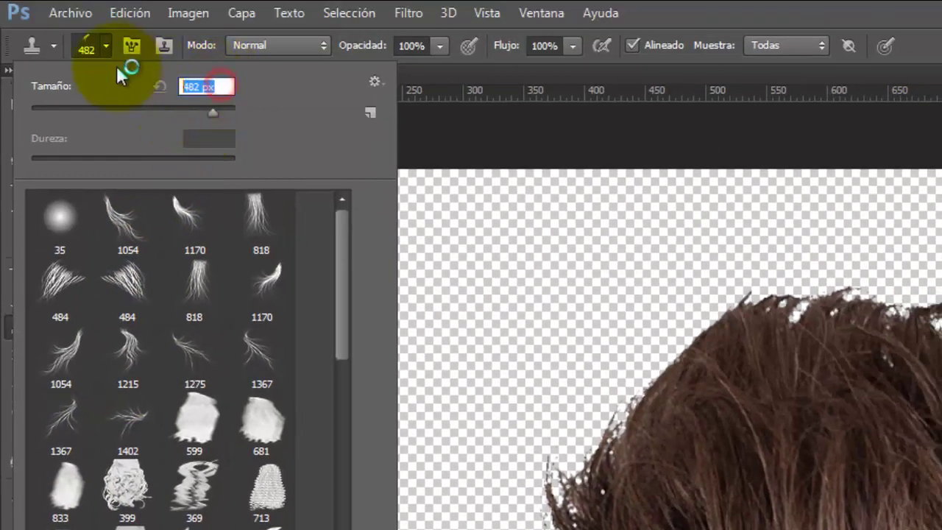
type("100")
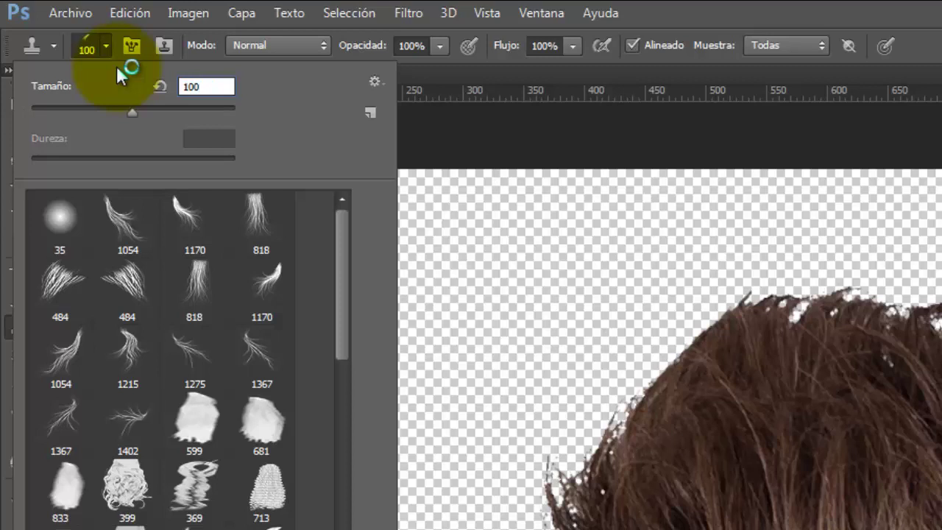
left_click(267, 97)
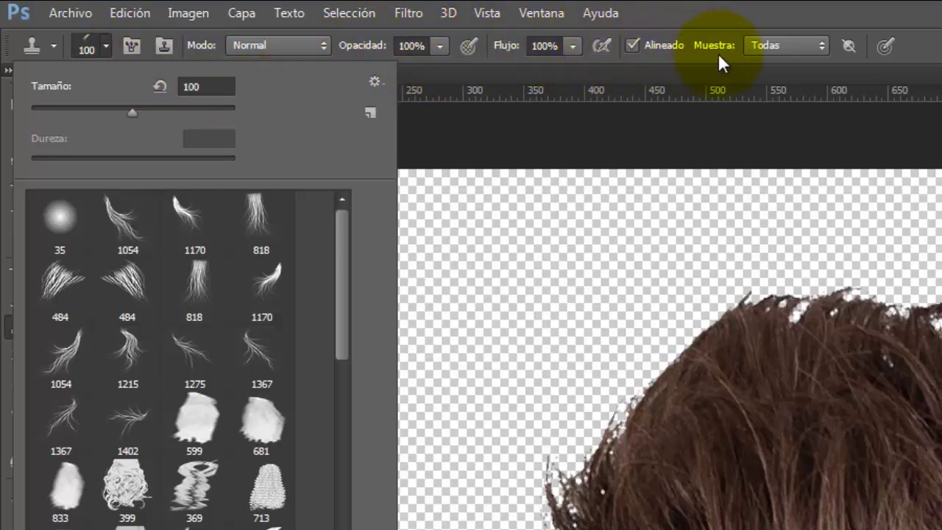
left_click(825, 44)
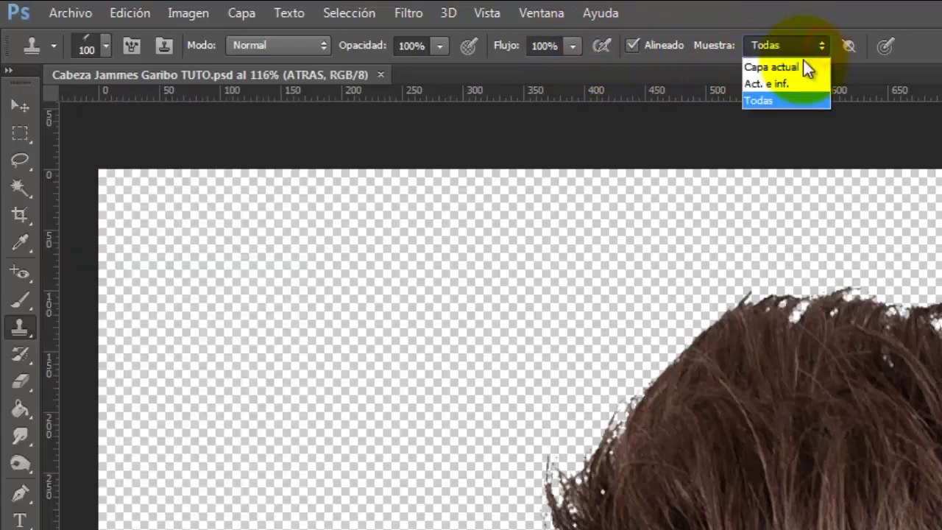
left_click(786, 99)
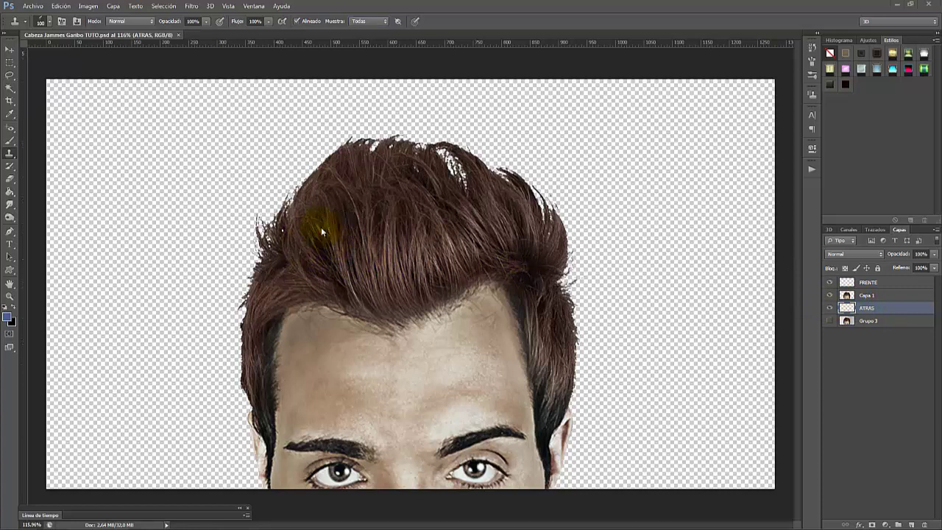
Flip the brush tip vertically at -11° and Alt-click the hair to set the clone source.
left_click(253, 6)
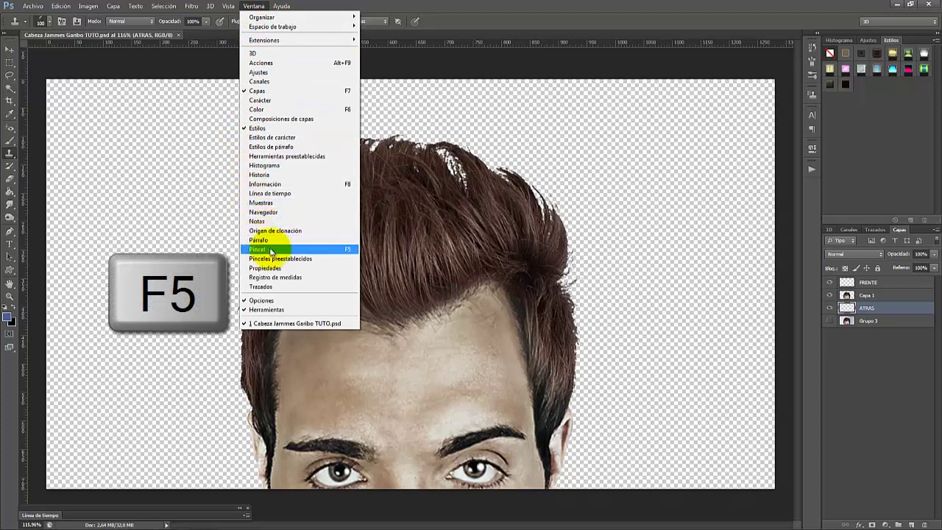
left_click(273, 250)
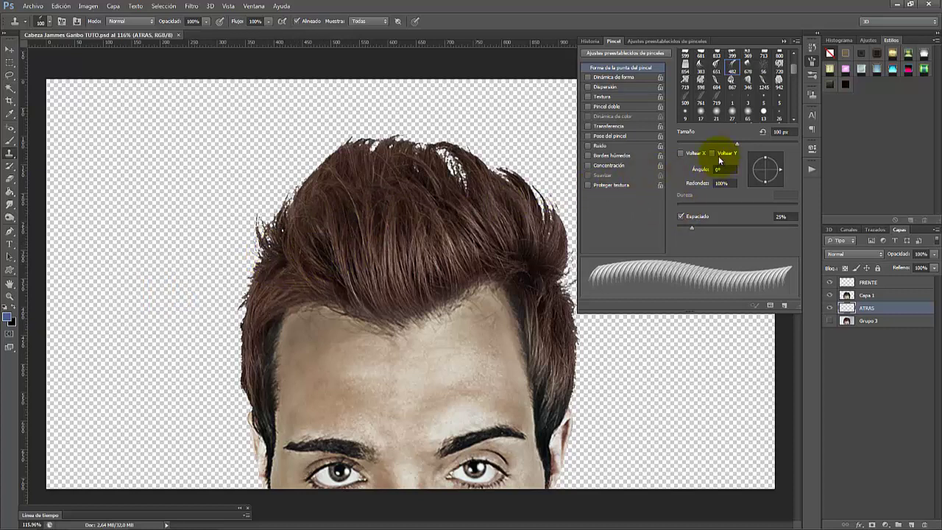
left_click(712, 153)
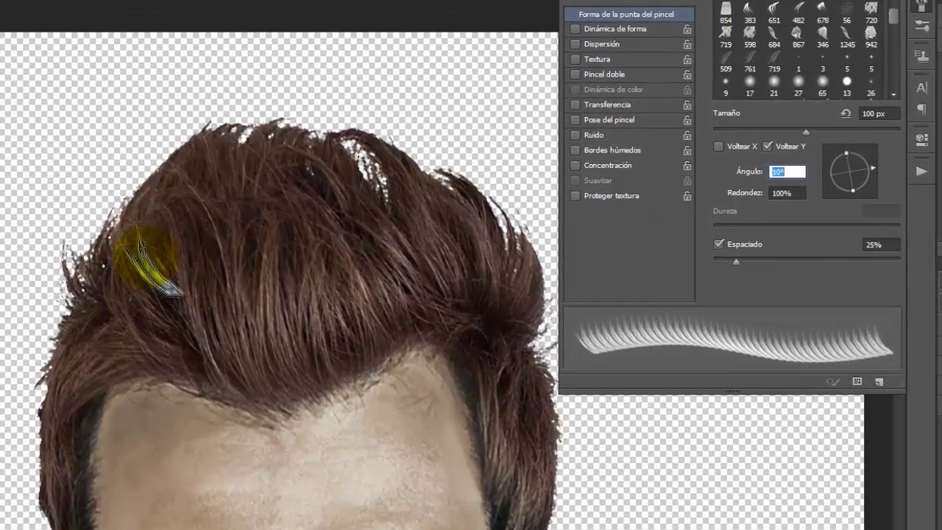
key("Down")
key("Down")
key("Down")
key("Down")
key("Down")
key("Down")
key("Down")
key("Down")
key("Down")
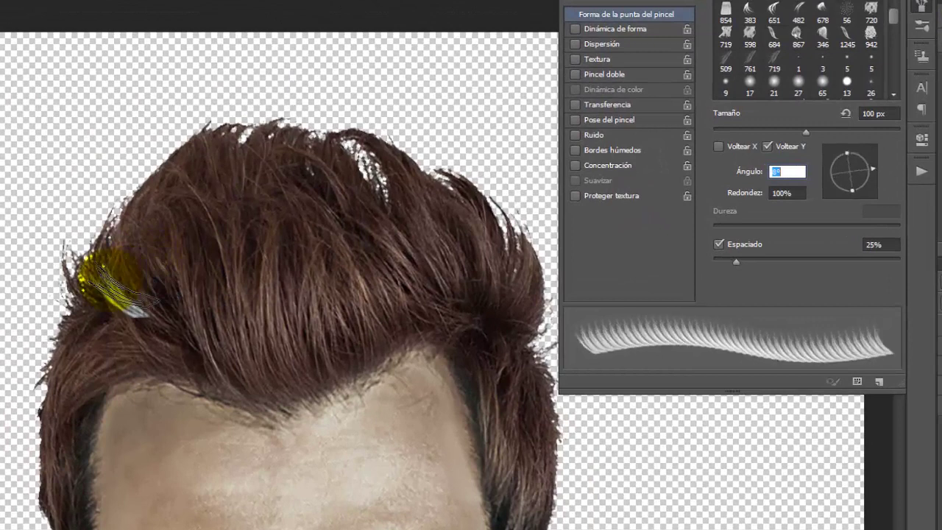
key("Down")
key("Down")
key("Down")
key("Down")
key("Down")
key("Down")
key("alt")
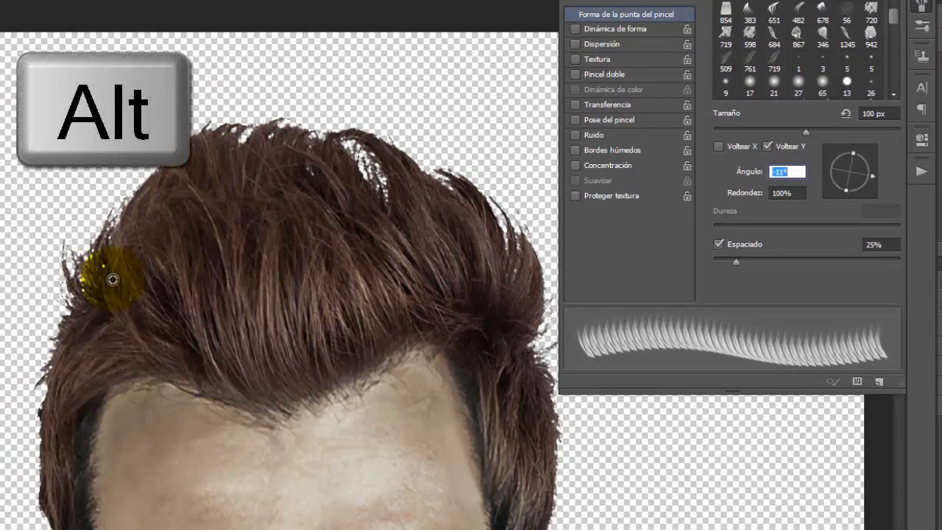
left_click(112, 283, "alt")
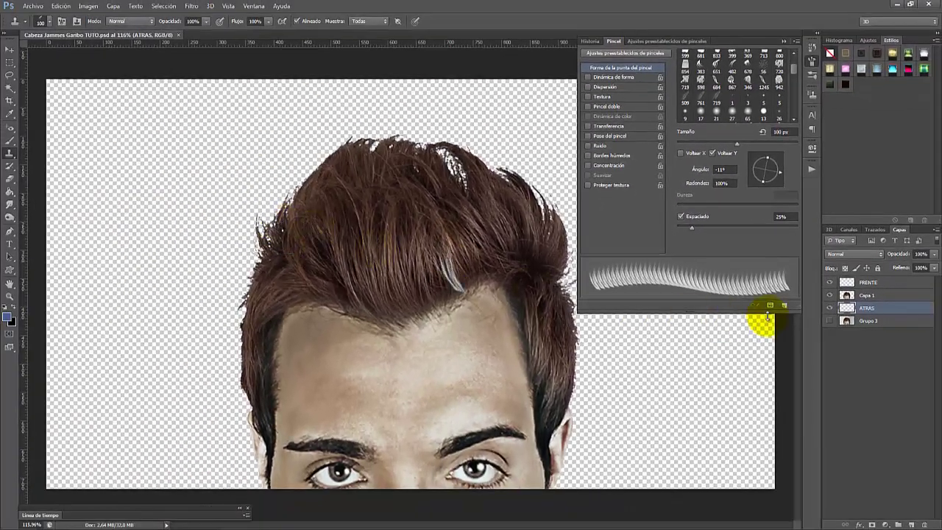
Clone a strand on the left edge, then set the brush angle to -21° and mode to Multiplicar.
left_click(269, 242)
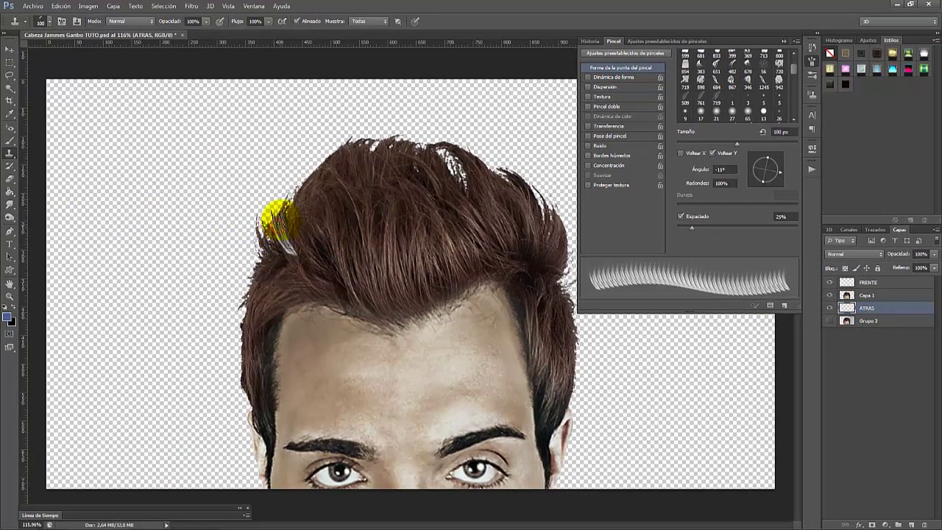
left_click(723, 152)
left_click(729, 169)
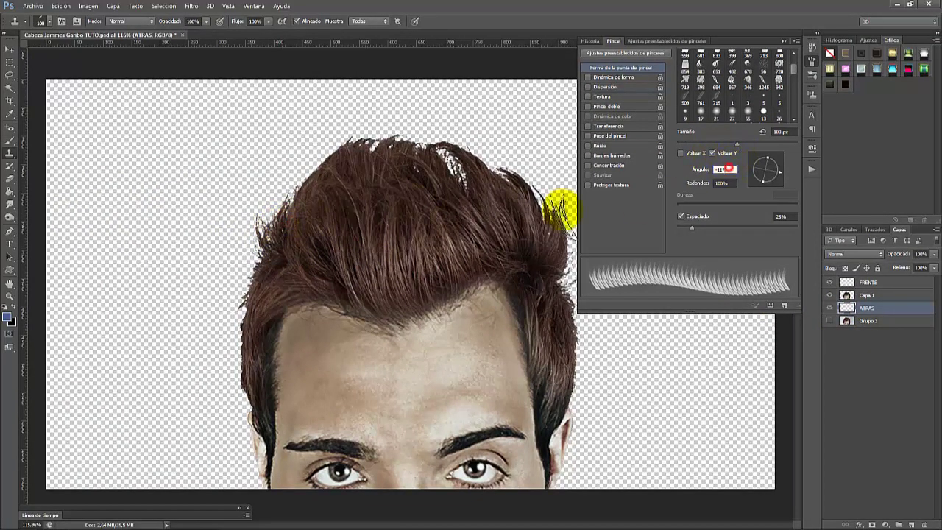
key("Up")
key("Up")
key("Up")
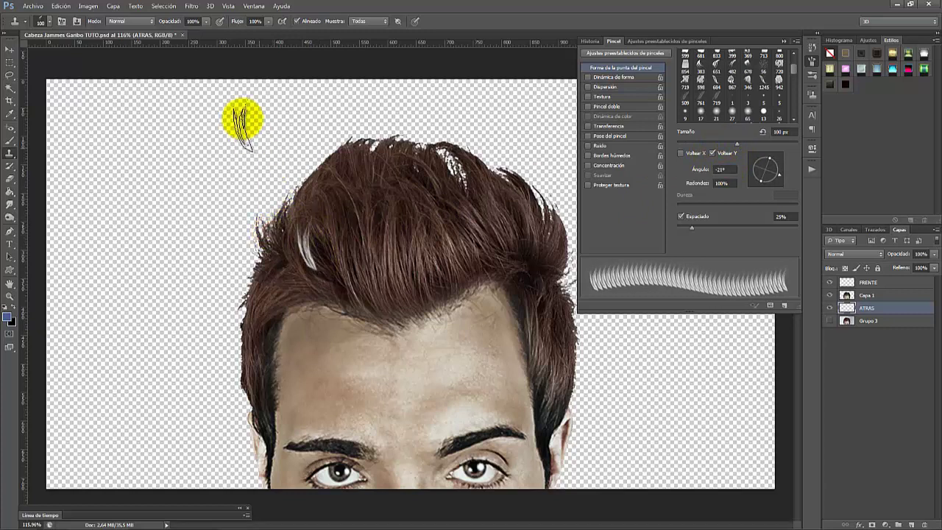
left_click(147, 23)
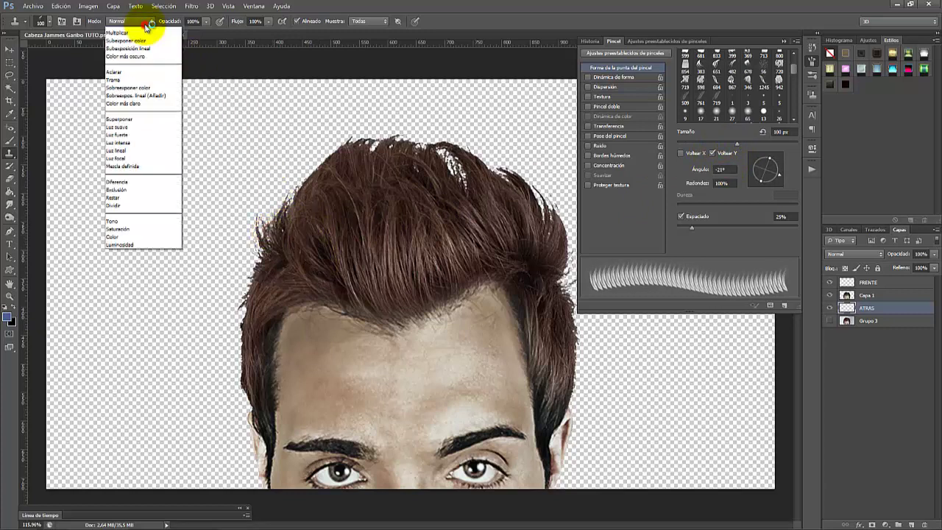
left_click(143, 62)
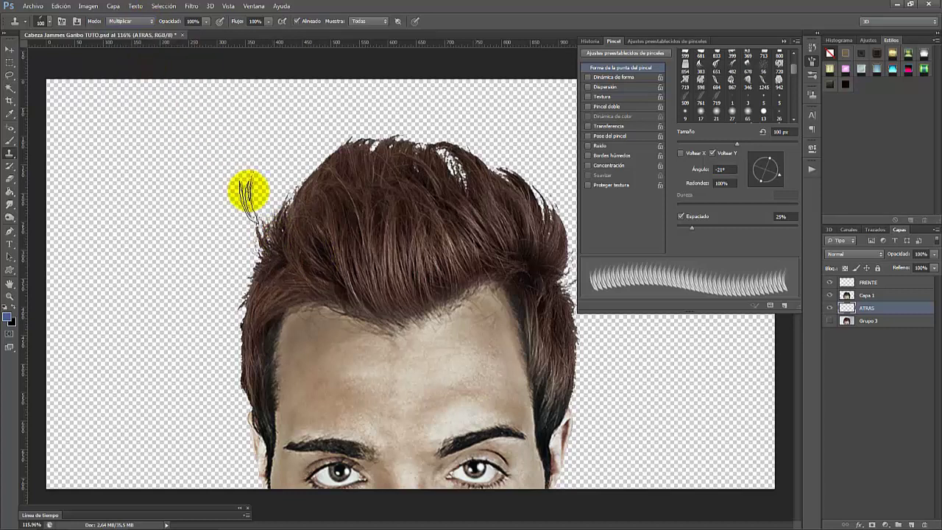
On FRENTE, clone strands along the hair's left edge, then stamp another above the forehead at 22°.
left_click(846, 282)
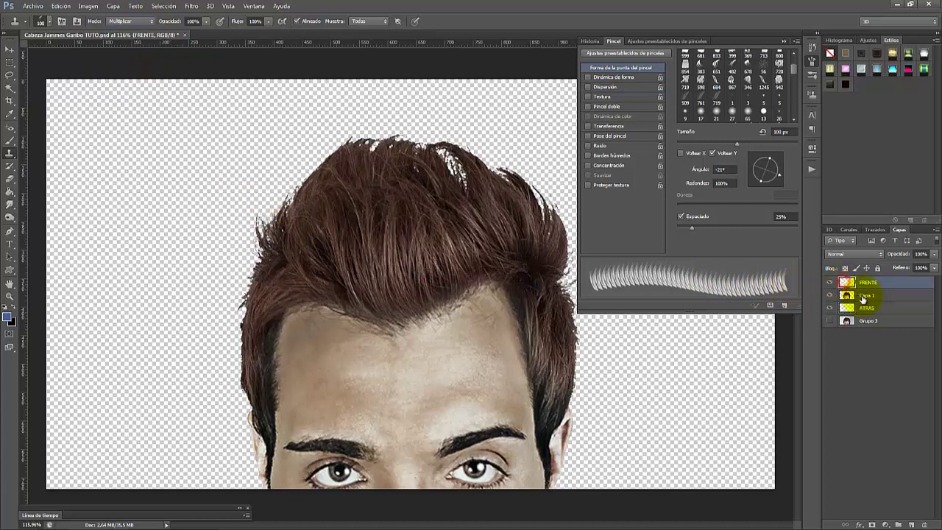
left_click(259, 234)
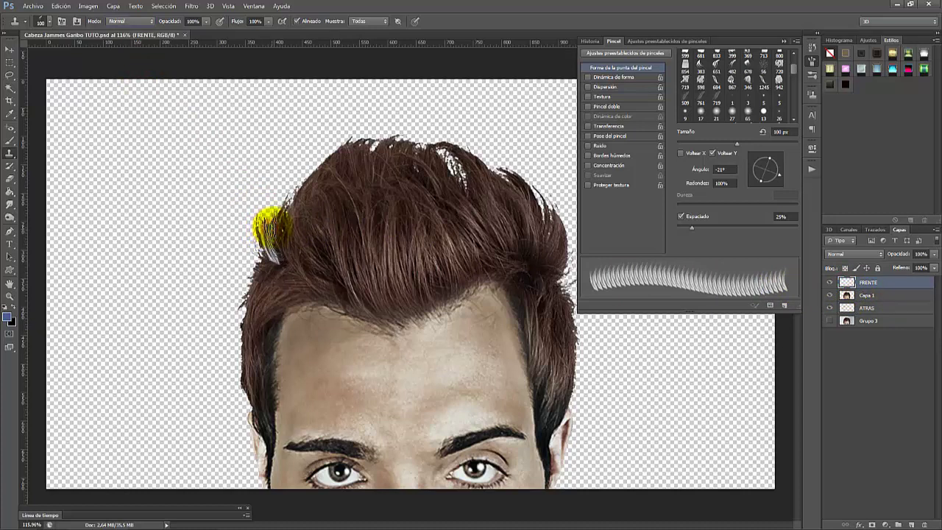
left_click_drag(273, 224, 262, 231)
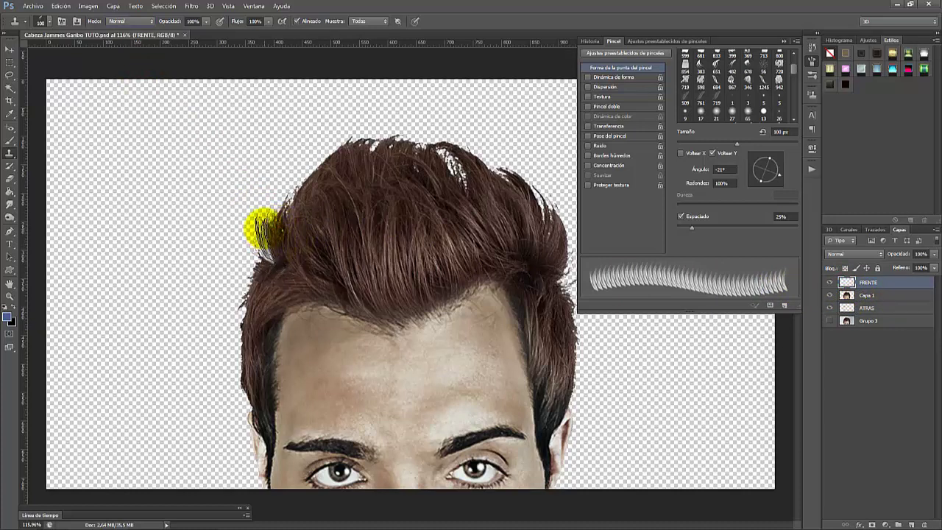
left_click(676, 192)
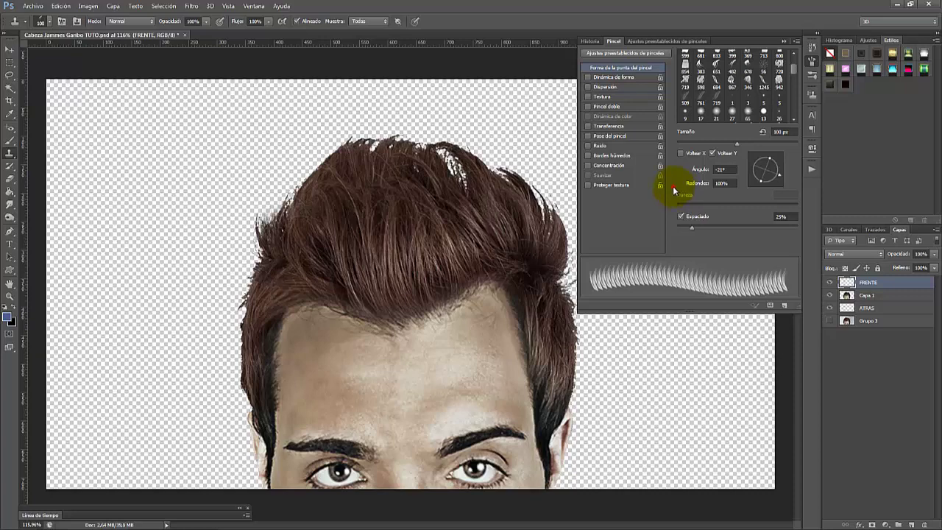
scroll(253, 273, "up", 2)
scroll(252, 263, "up", 2)
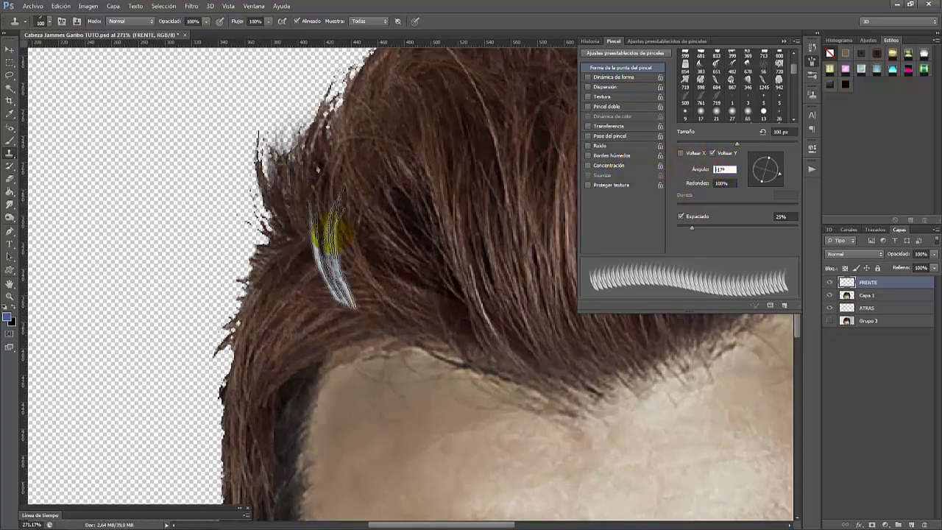
key("Up")
key("Up")
key("Up")
key("Up")
key("Up")
key("Up")
key("Up")
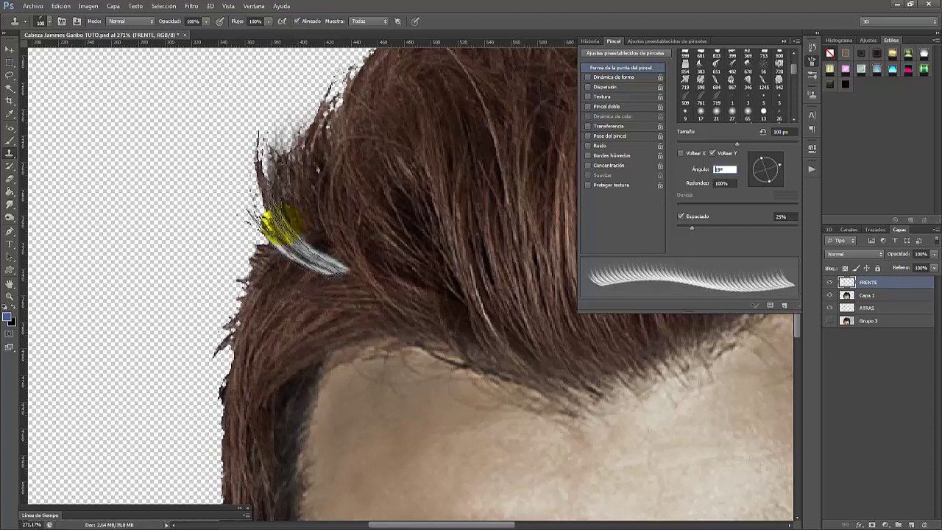
left_click_drag(280, 224, 387, 274)
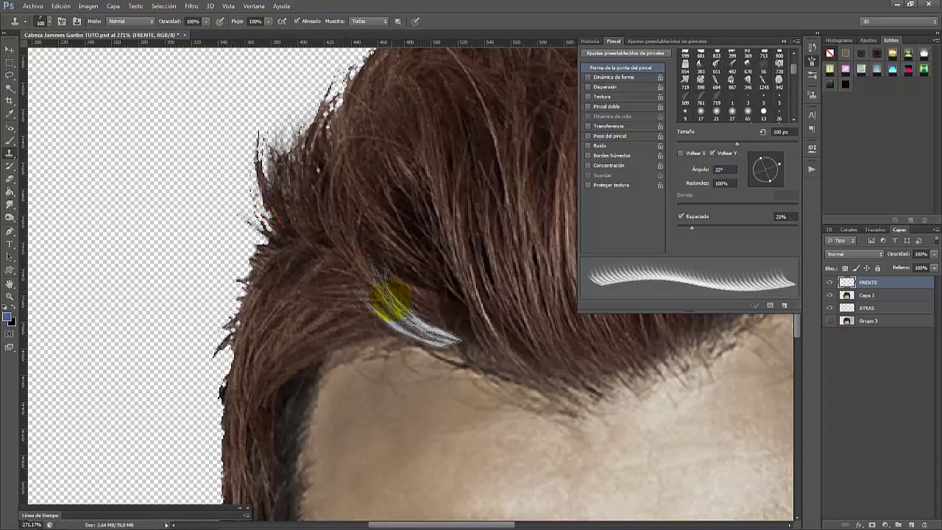
On ATRAS, reduce the clone brush size and tilt the tip angle to -20°.
left_click(851, 307)
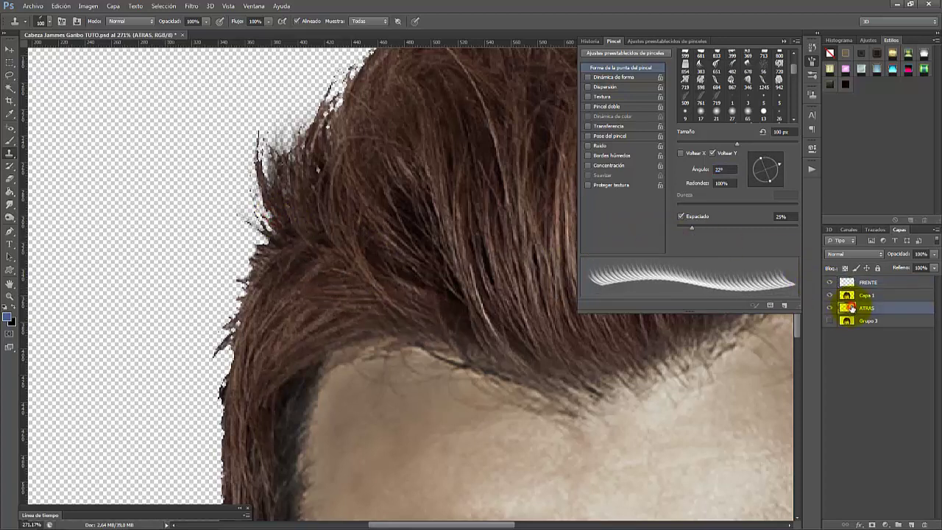
left_click_drag(307, 232, 274, 249)
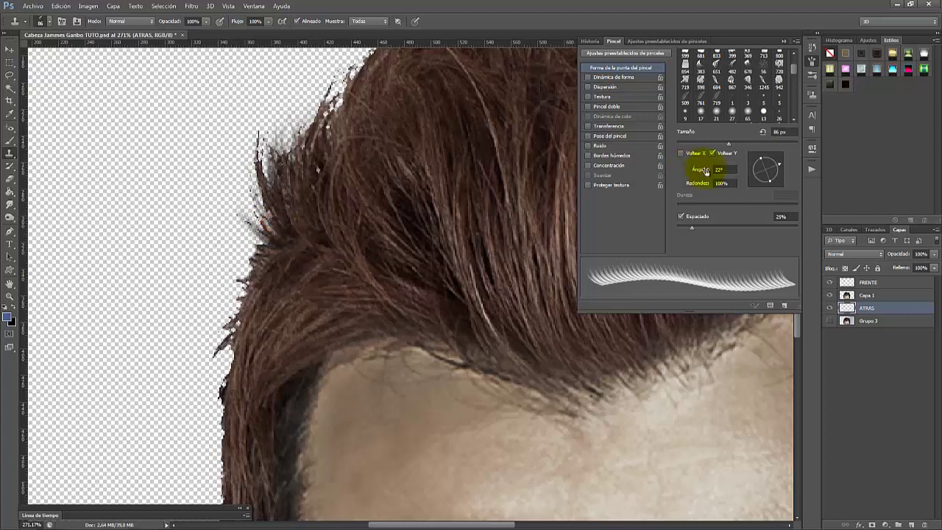
type("15")
key("Return")
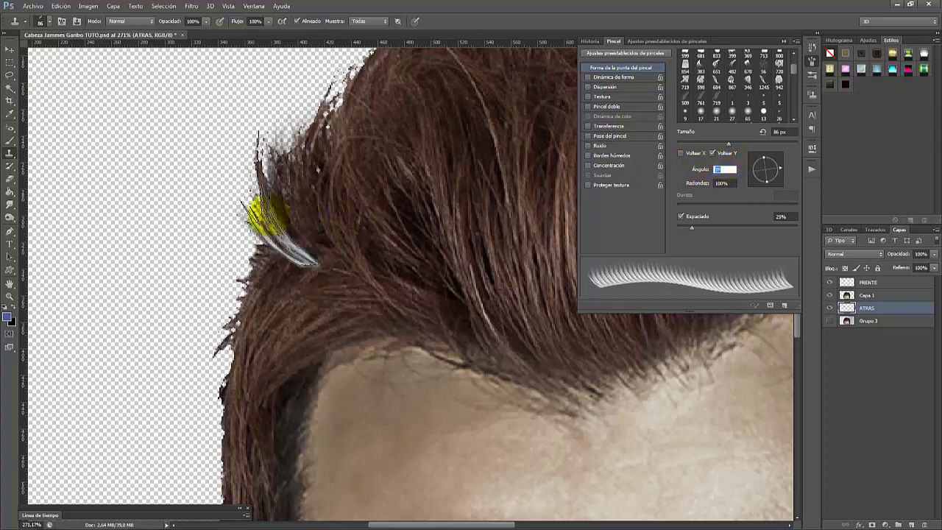
key("Up")
key("Up")
key("Up")
key("Up")
key("Up")
key("Up")
key("Up")
key("Up")
key("Up")
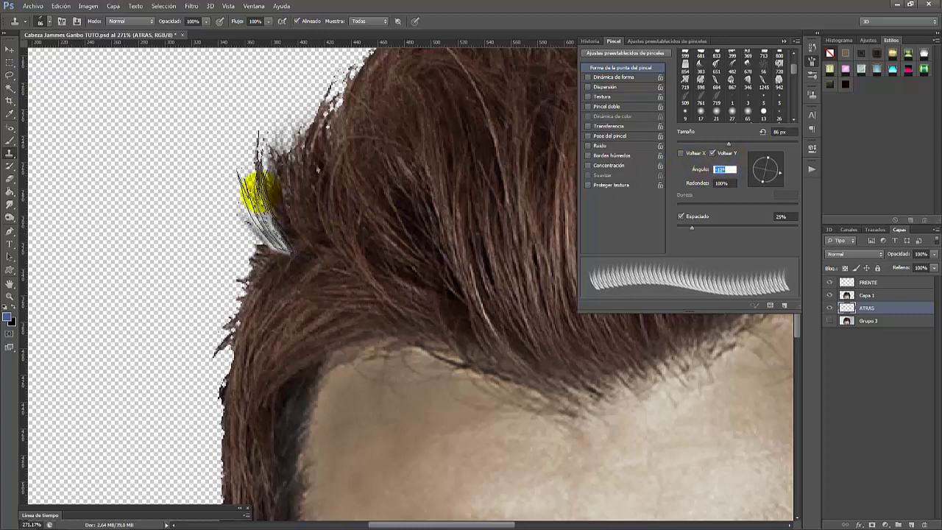
key("Up")
key("Up")
key("Up")
key("Up")
key("Up")
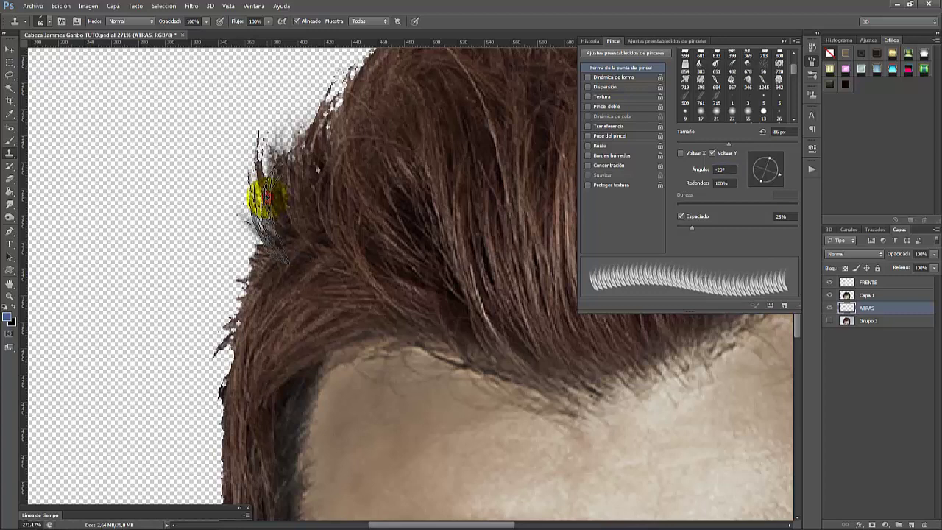
key("Up")
key("Up")
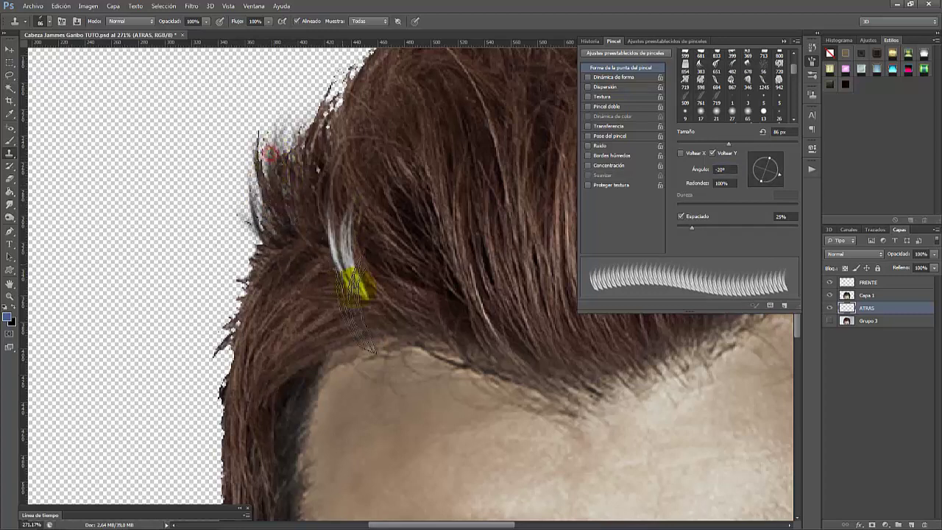
scroll(371, 294, "down", 1)
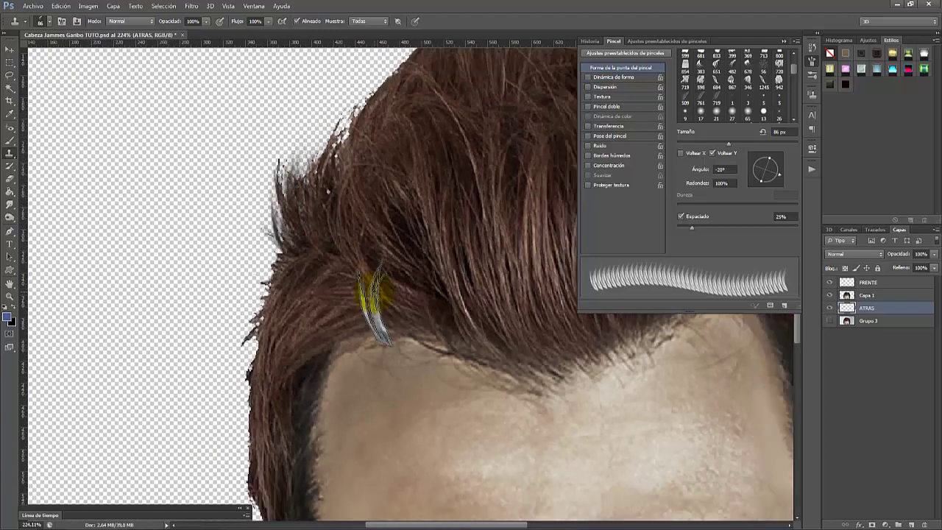
Turn off Voltear Y, clone strands down the hair's left edge at 0°, then set -6°.
left_click(711, 154)
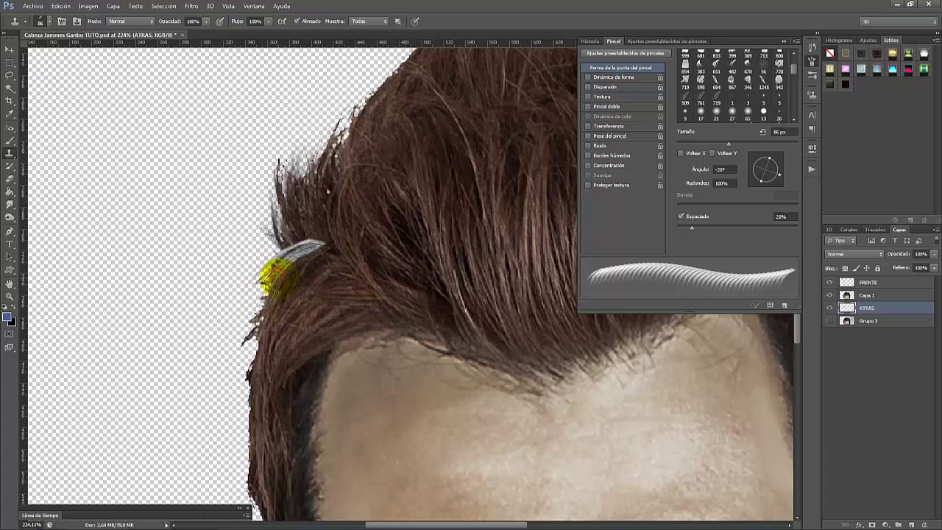
key("Up")
key("Up")
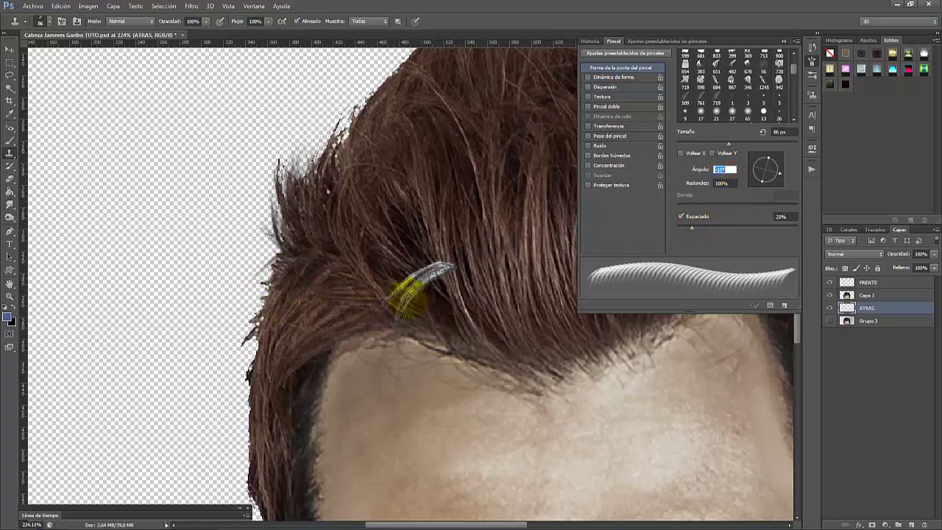
key("Up")
key("Up")
key("Up")
key("Up")
key("Up")
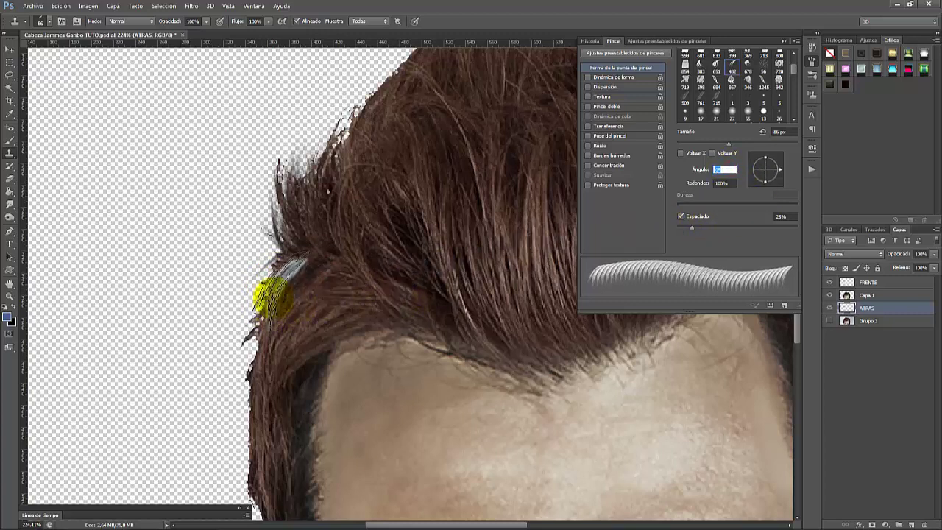
key("Return")
left_click_drag(268, 306, 262, 322)
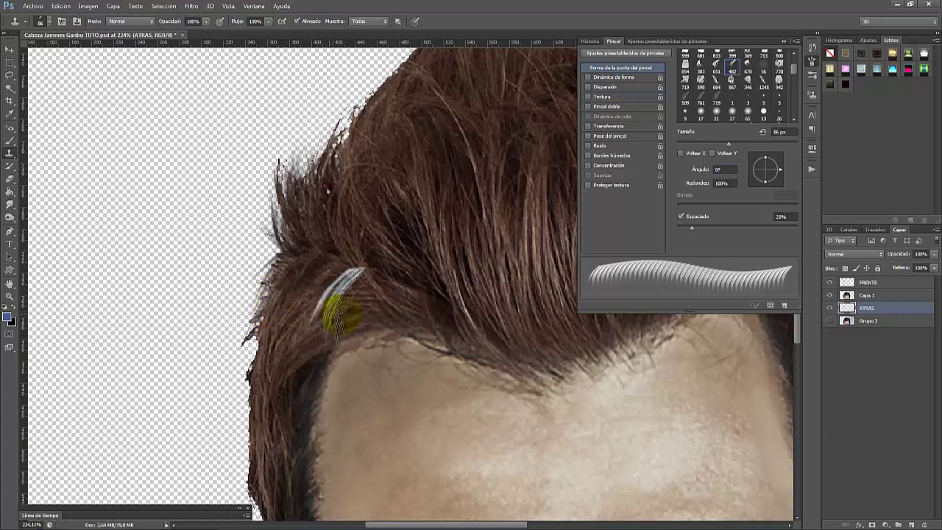
key("Up")
key("Up")
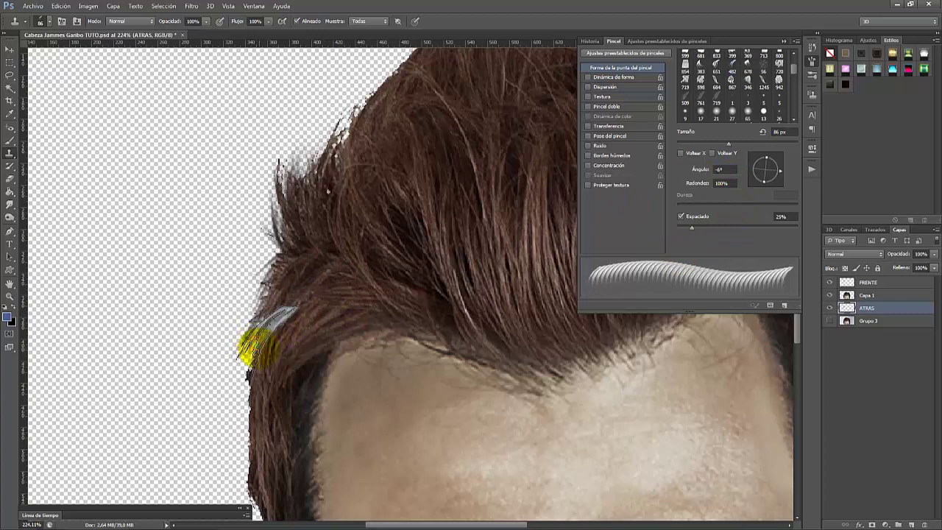
On FRENTE, rotate the brush tip and try a lighter hairline streak, then undo it.
left_click(843, 284)
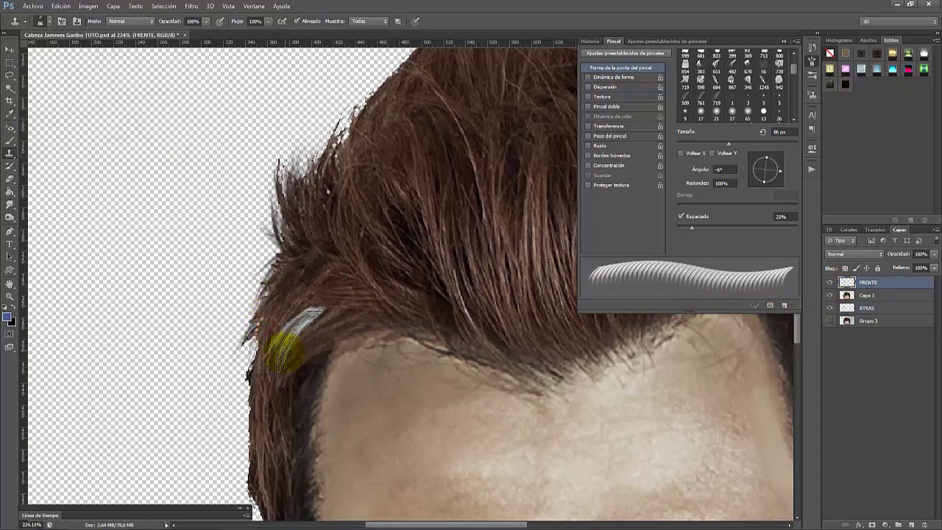
left_click(725, 170)
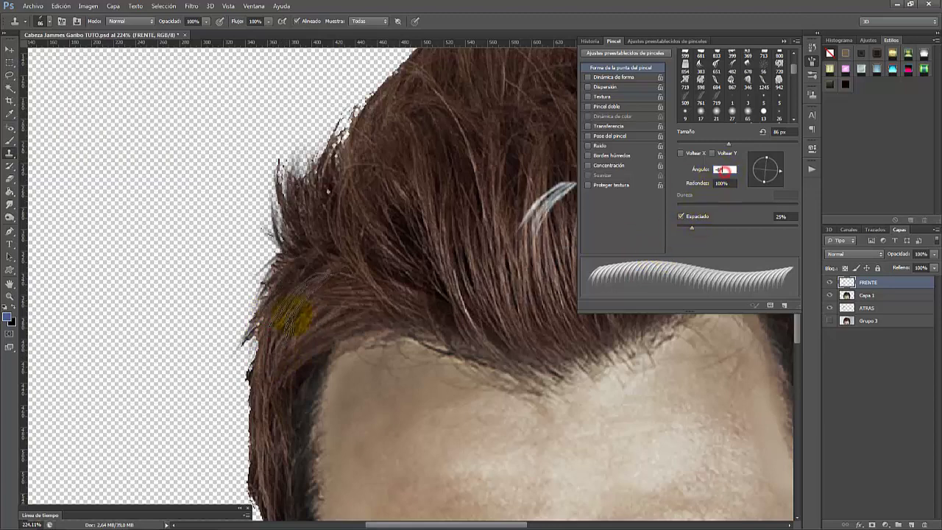
key("Up")
key("Up")
key("Up")
key("Up")
key("Up")
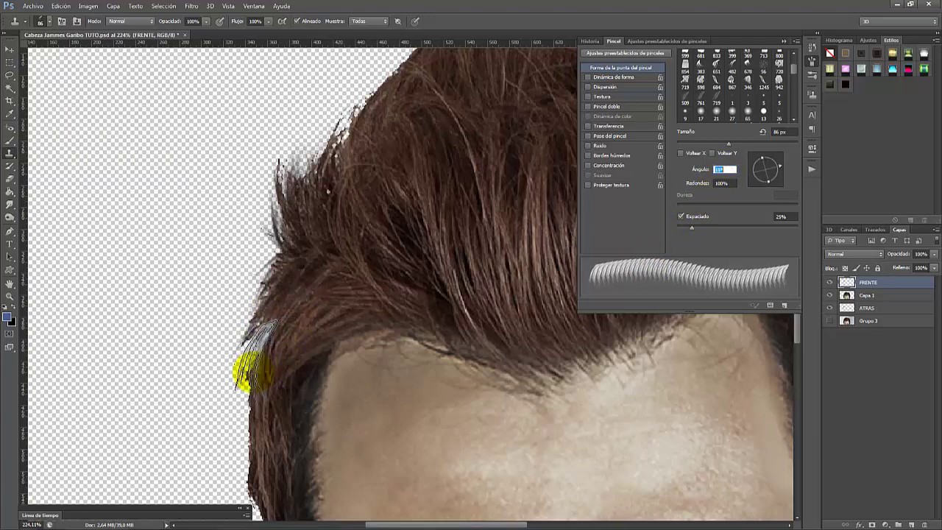
key("Up")
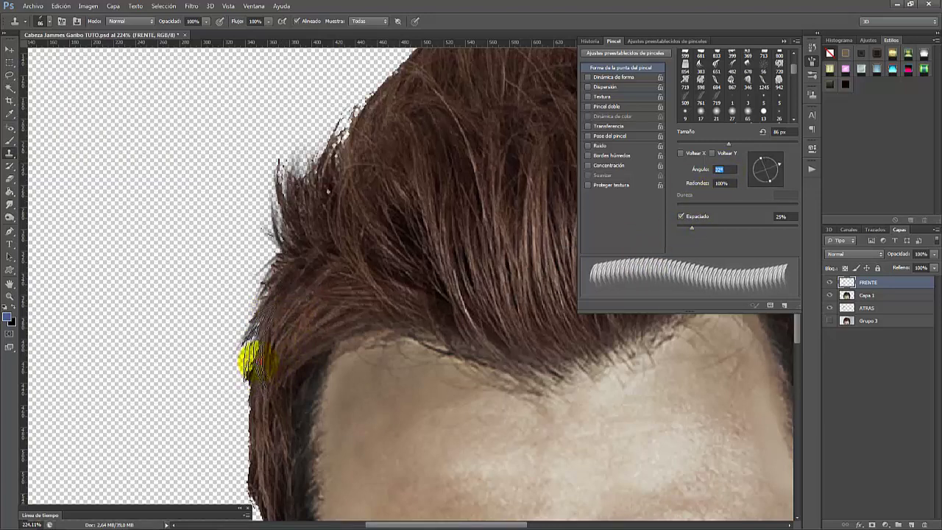
left_click_drag(261, 404, 252, 392)
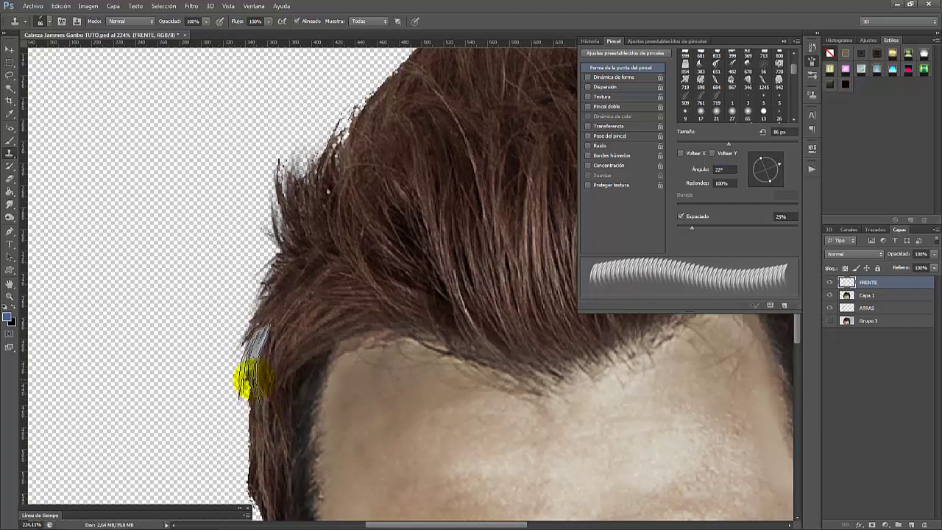
key("ctrl+z")
On ATRAS, rotate the brush tip to 40°, mirror it horizontally and shrink it to 49 px.
left_click(857, 310)
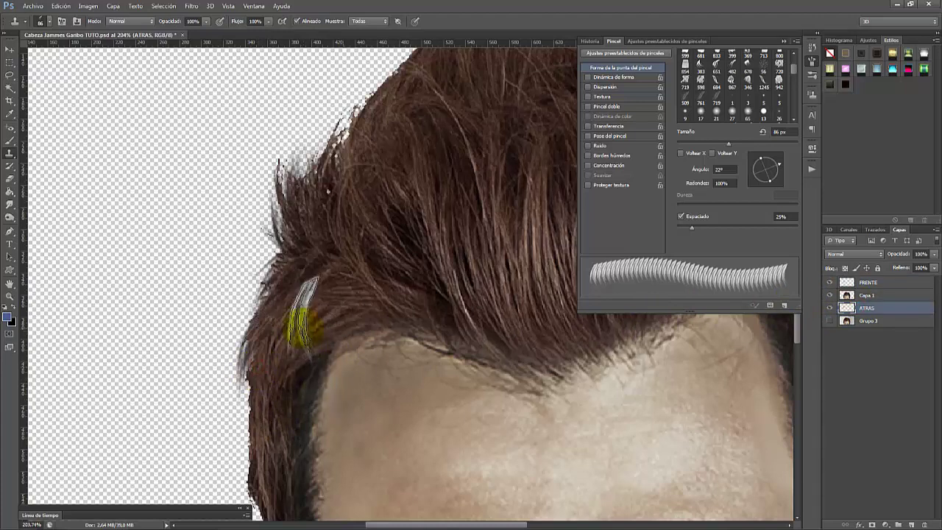
scroll(300, 326, "down", 2)
scroll(309, 313, "down", 2)
scroll(372, 282, "down", 1)
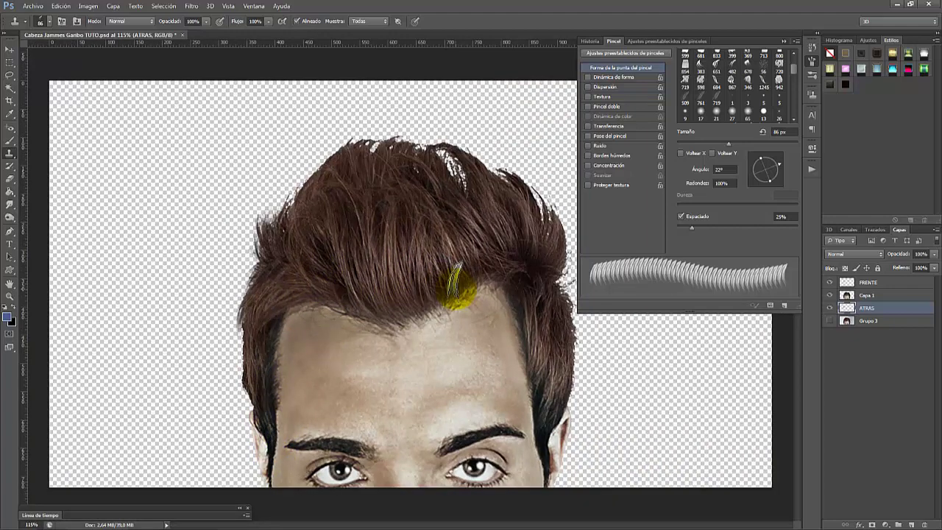
key("alt+bracketright")
key("alt+bracketright")
scroll(242, 326, "up", 6)
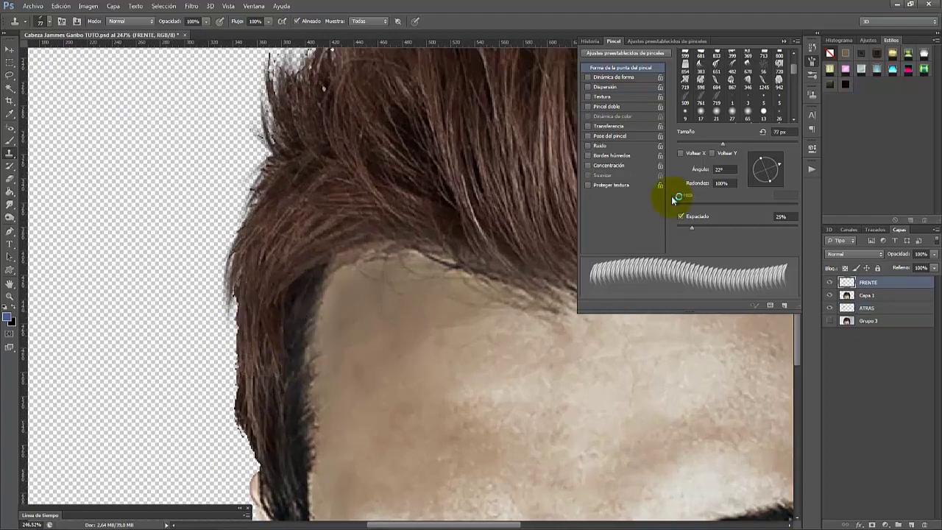
key("Right")
key("Right")
key("Right")
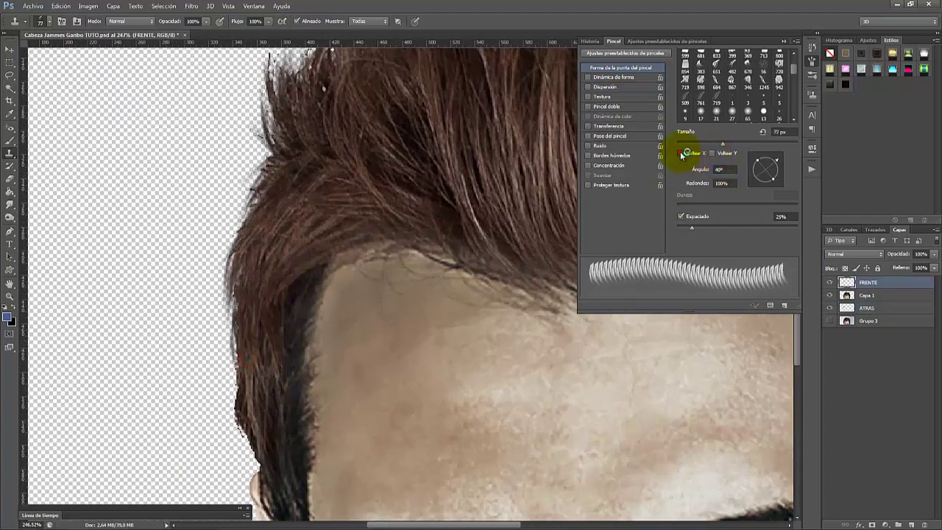
left_click(682, 153)
mouse_move(778, 168)
left_mouse_down()
mouse_move(776, 180)
mouse_move(757, 178)
left_mouse_up()
At a 53° tip angle, clone strands along the left hairline, then rotate to 35°.
key("alt+bracketleft")
key("alt+bracketleft")
left_click(681, 153)
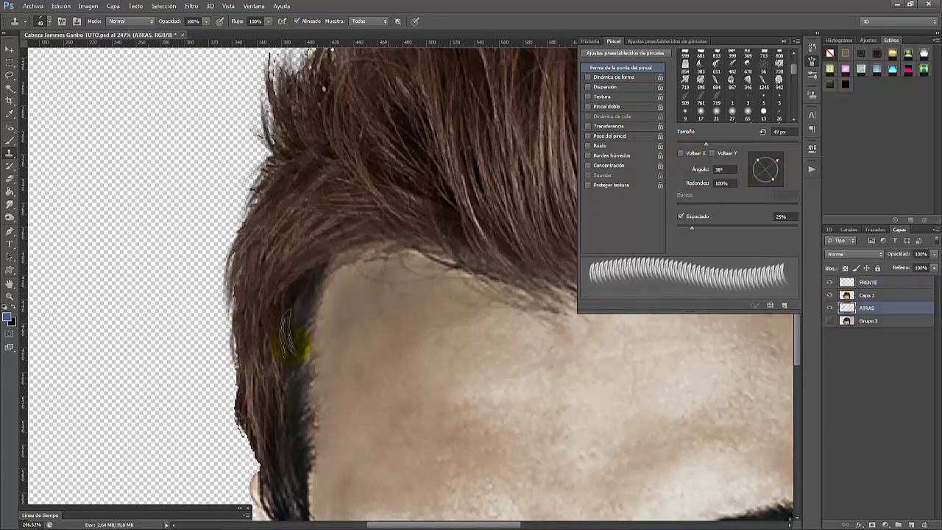
key("Right")
key("Right")
key("Right")
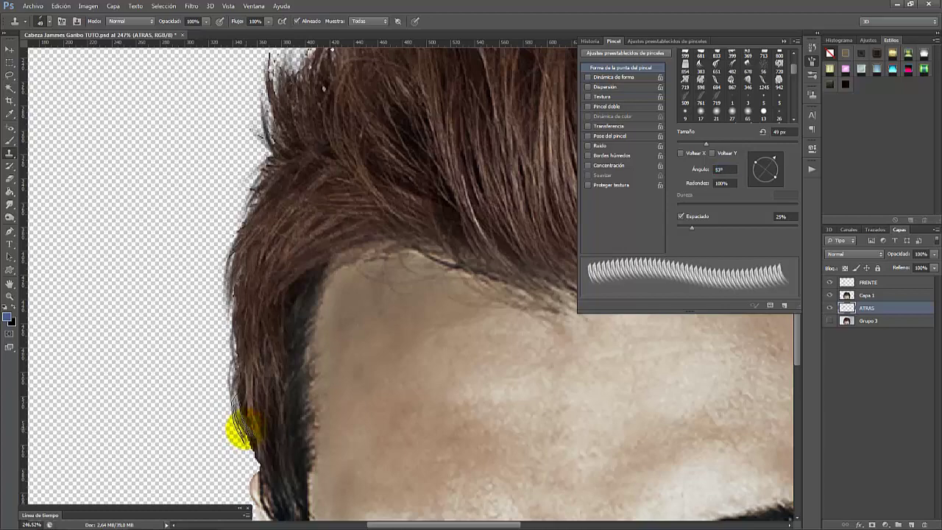
left_click_drag(307, 361, 298, 396)
key("alt+bracketright")
key("alt+bracketright")
key("Left")
key("Left")
key("Left")
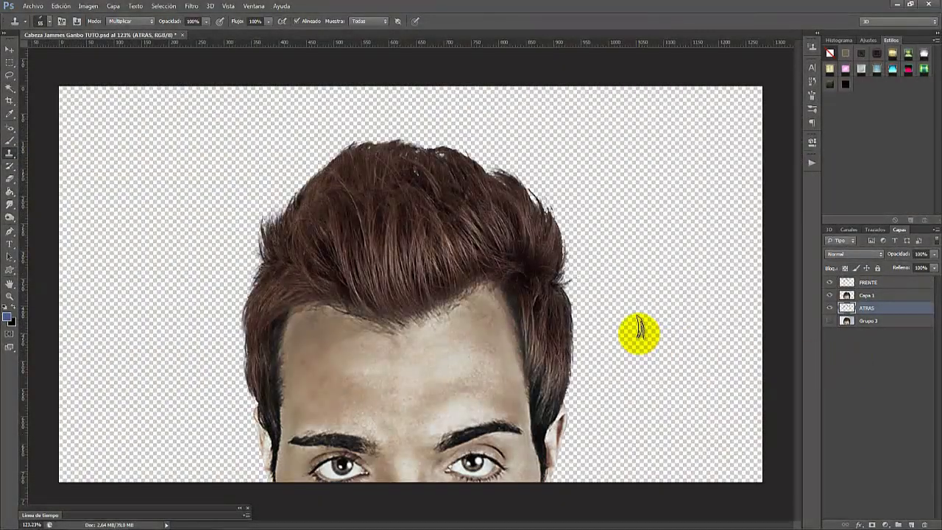
With the Eraser on Capa 1, erase stray strands along the hair's top and left edge.
scroll(637, 331, "up", 1)
scroll(639, 330, "up", 1)
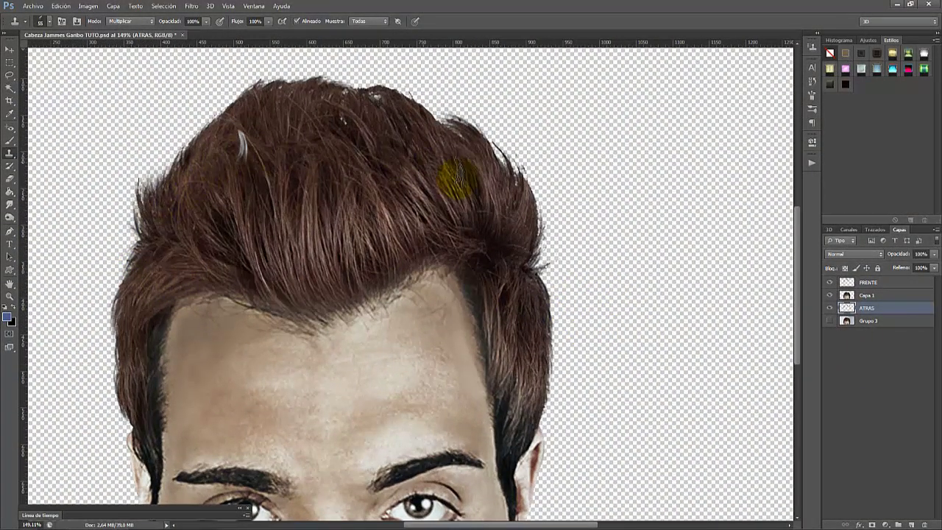
scroll(450, 178, "up", 3)
scroll(450, 178, "up", 2)
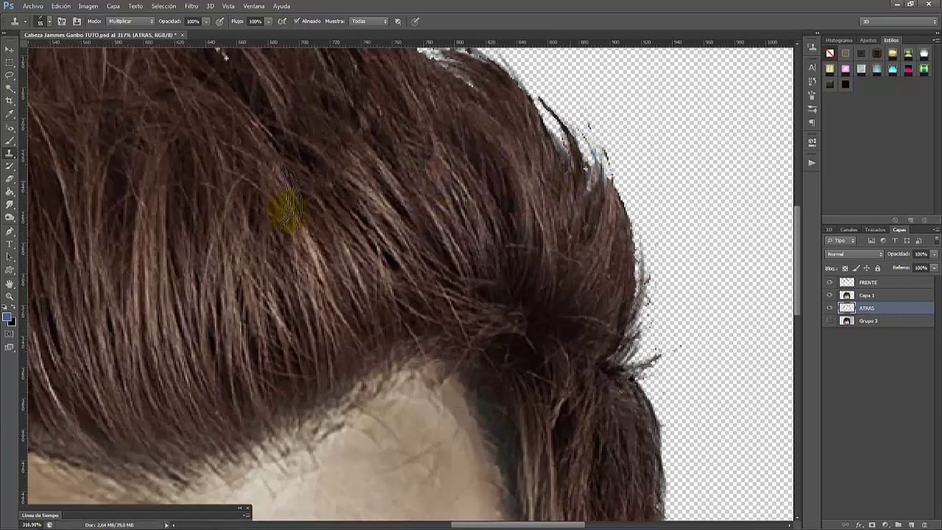
left_click(8, 184)
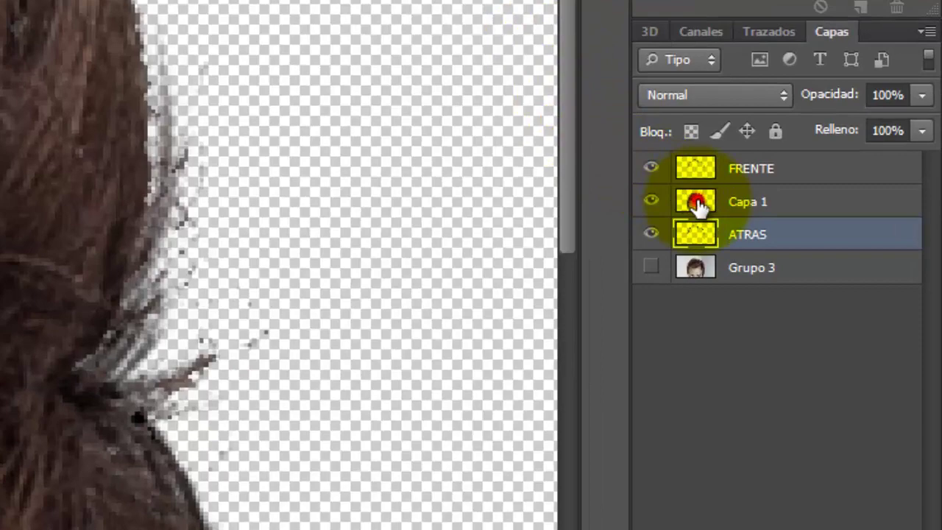
left_click(696, 202)
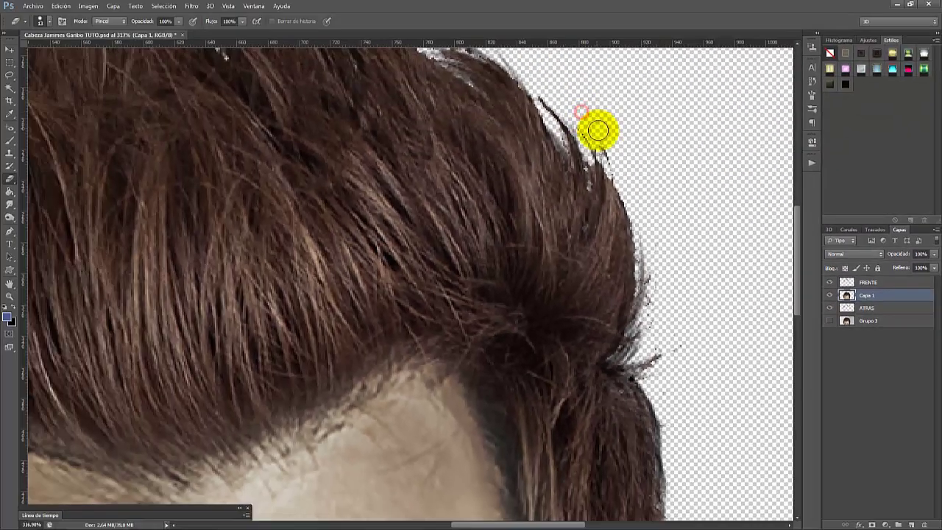
left_click(657, 231)
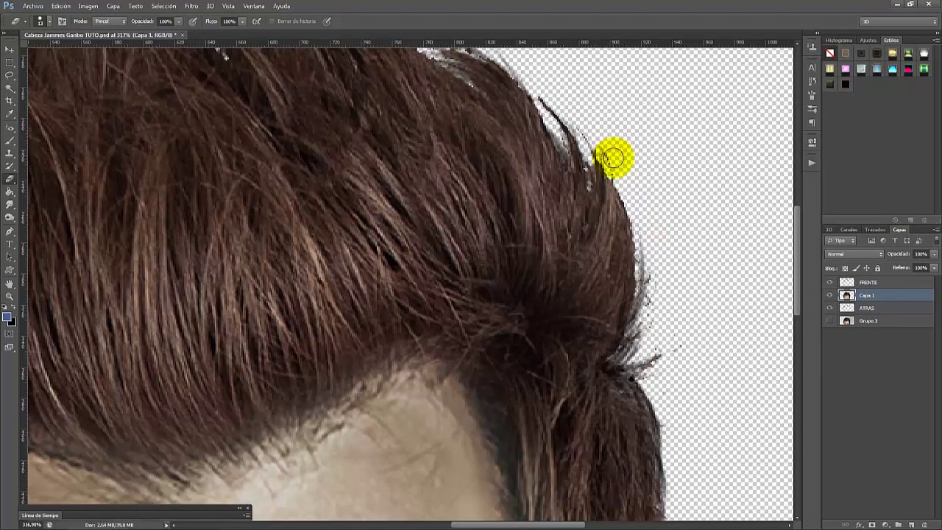
scroll(547, 140, "up", 5)
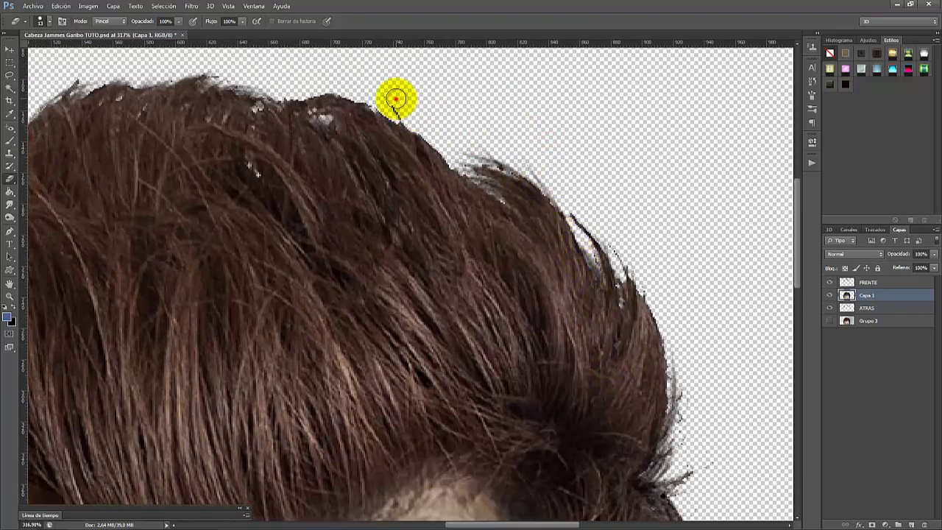
mouse_move(209, 93)
left_mouse_down()
mouse_move(346, 105)
mouse_move(457, 65)
left_mouse_up()
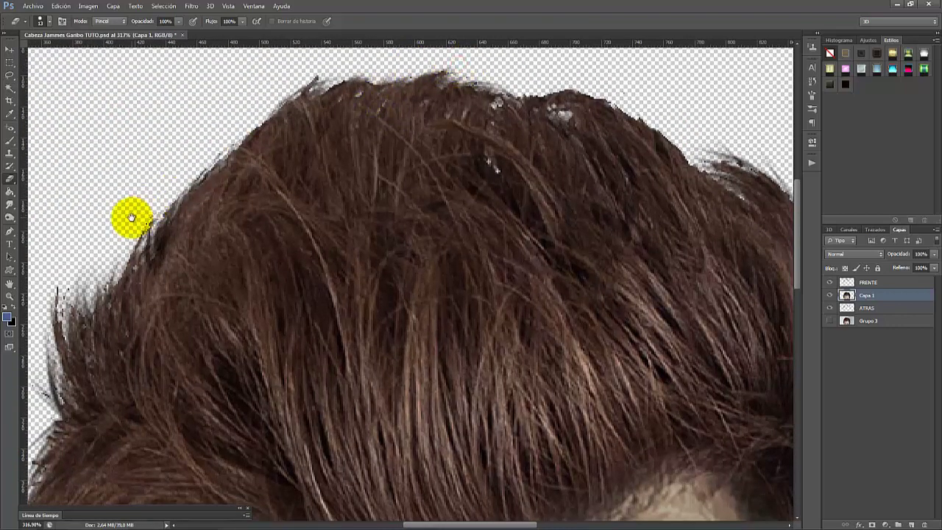
left_click_drag(140, 202, 130, 216)
left_click_drag(65, 274, 69, 255)
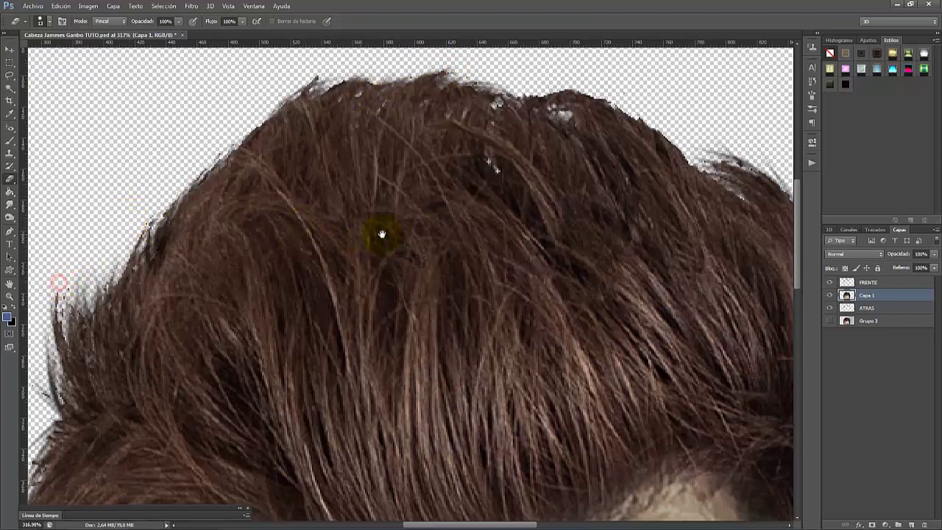
Pan across the right side of the hair and the forehead, cleaning the edge there.
left_click_drag(382, 234, 142, 69)
mouse_move(627, 231)
left_mouse_down()
mouse_move(611, 200)
mouse_move(580, 192)
left_mouse_up()
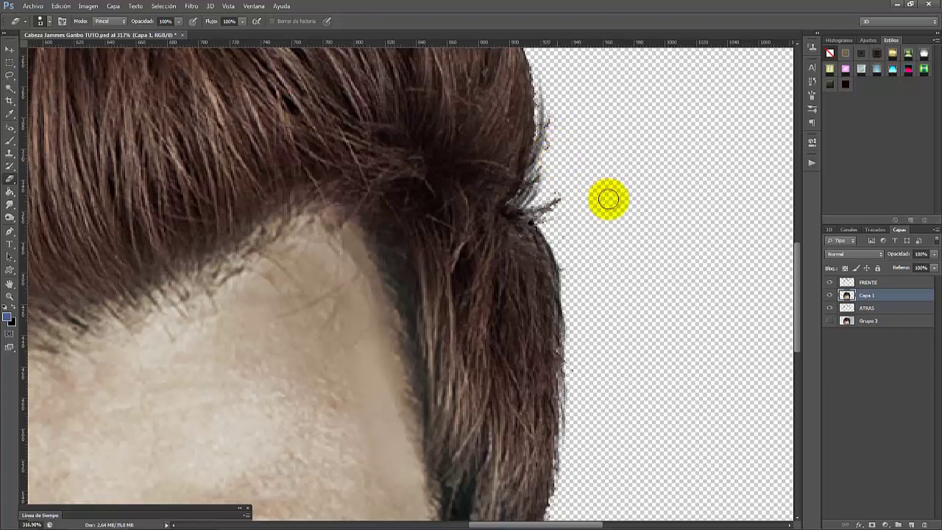
left_click(593, 268)
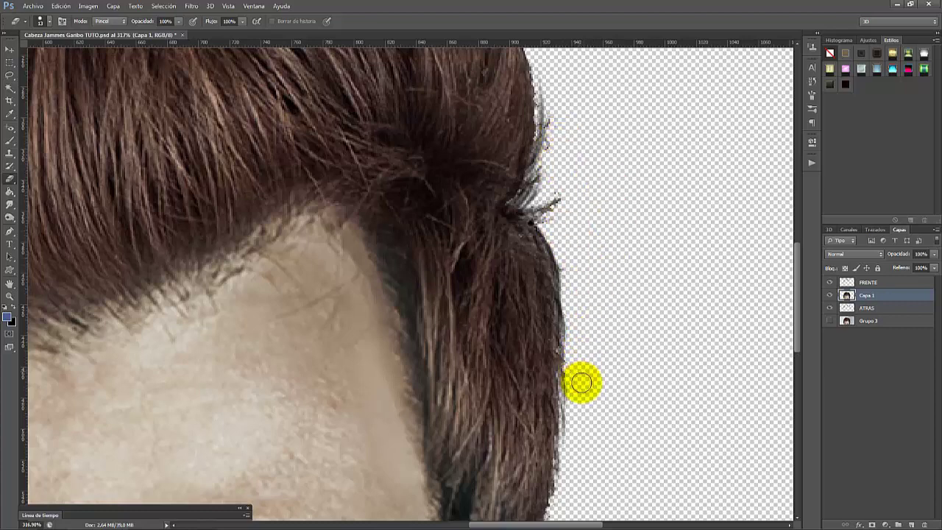
scroll(411, 370, "down", 3)
left_click_drag(331, 357, 567, 237)
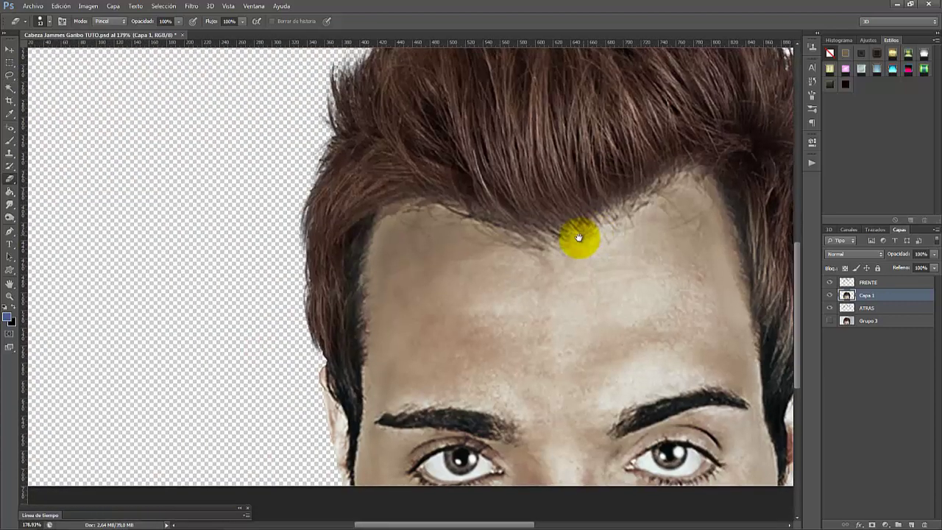
scroll(496, 295, "down", 2)
scroll(434, 316, "down", 2)
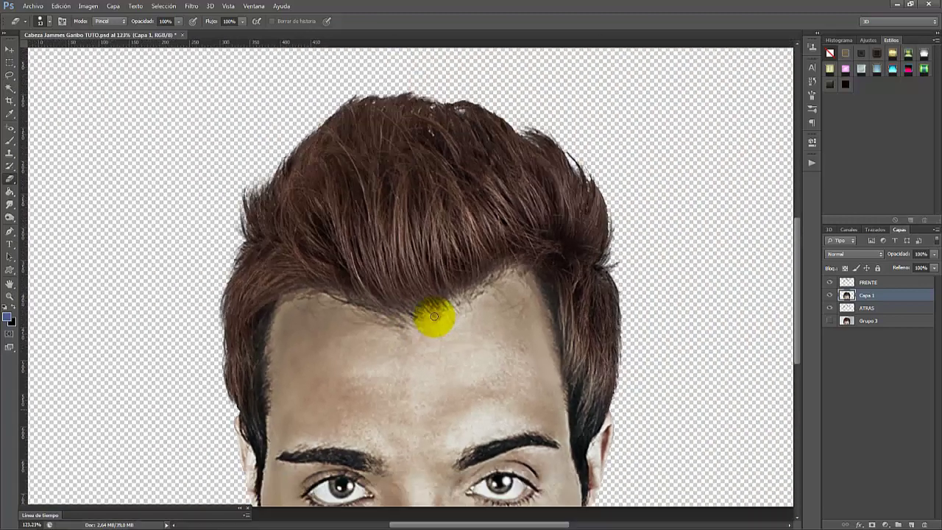
left_click(828, 296, "alt")
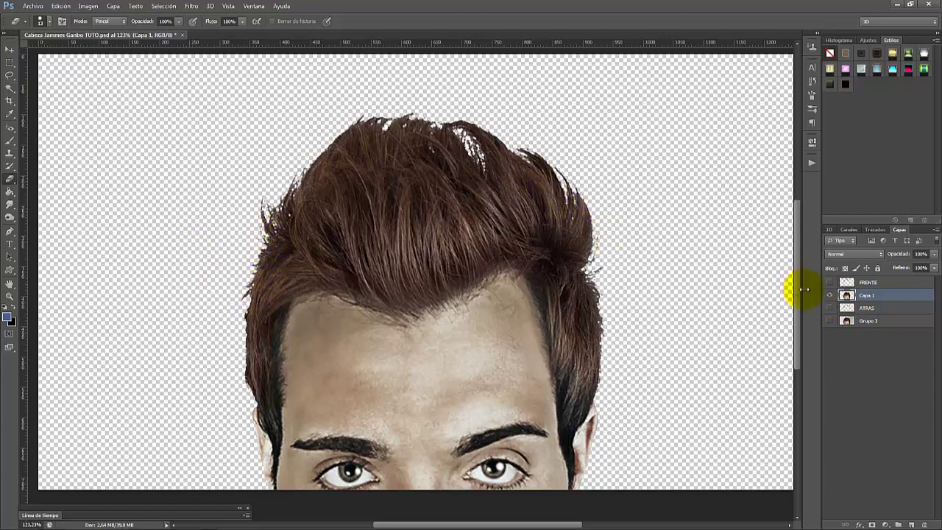
left_click(829, 296, "alt")
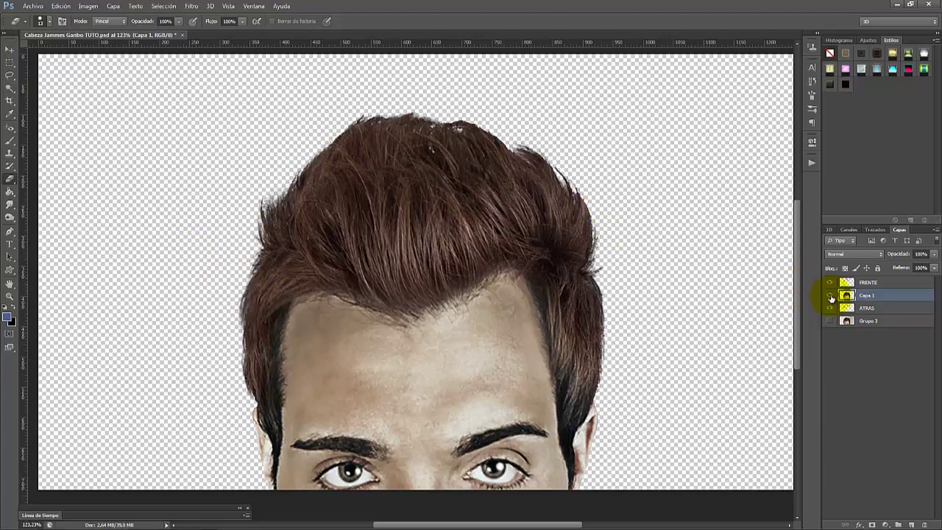
left_click(830, 296)
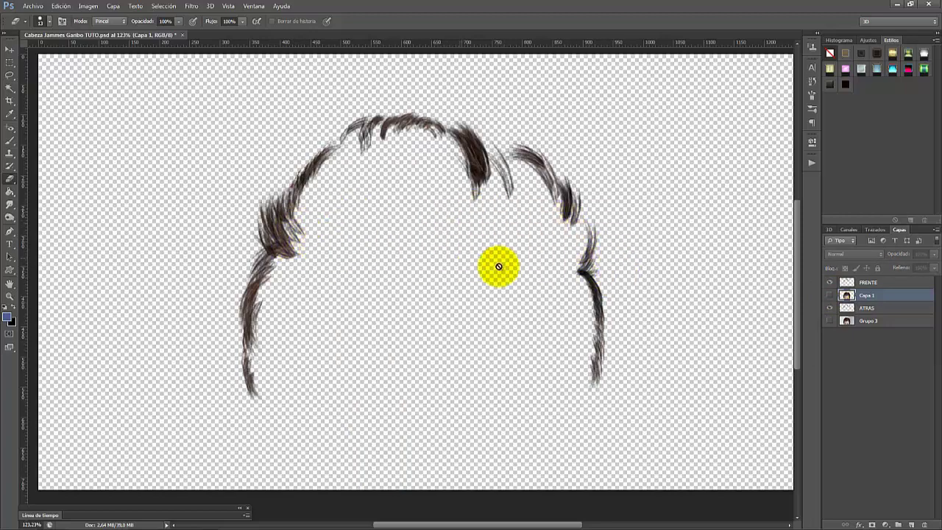
left_click(830, 295)
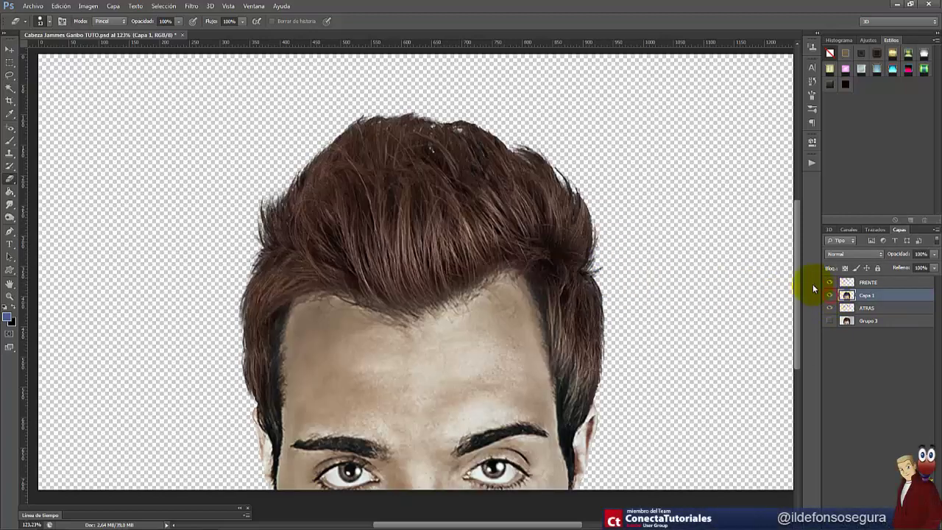